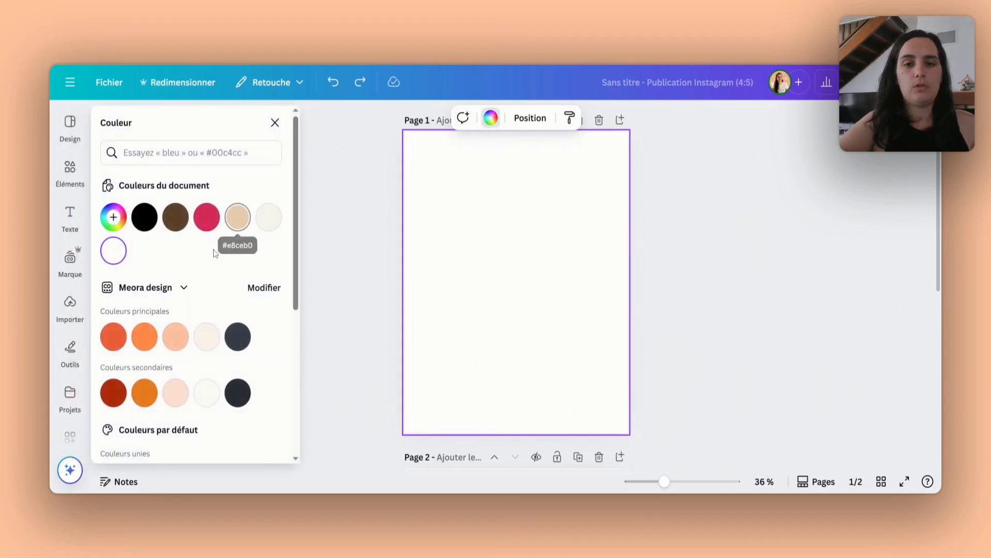
Step: Set the background of page 1 to the off-white document colour
{"action": "left_click", "coordinate": [268, 218]}
{"action": "left_click", "coordinate": [355, 214]}
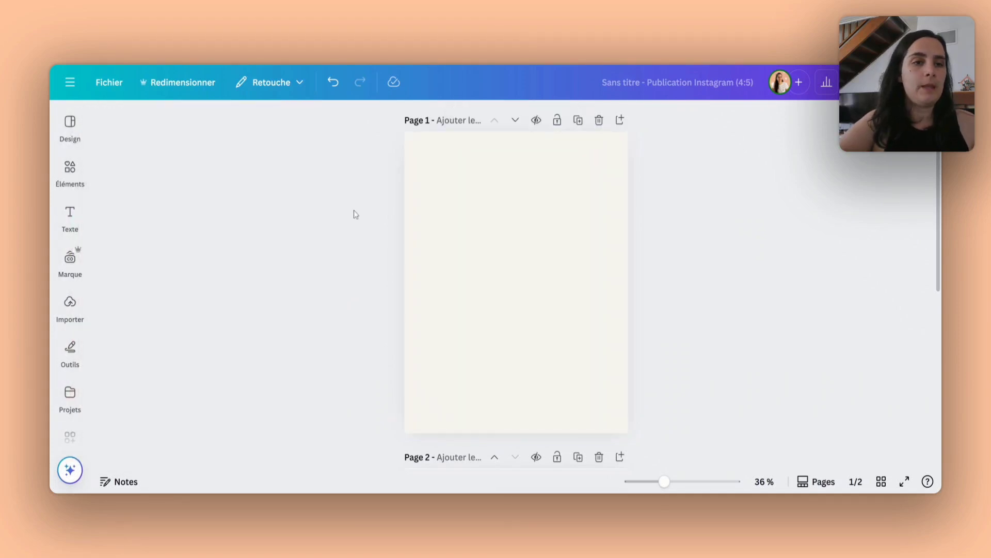
Step: Add the U-shaped form with a flat top and rounded bottom from the full shapes collection to page 1
{"action": "left_click", "coordinate": [63, 187]}
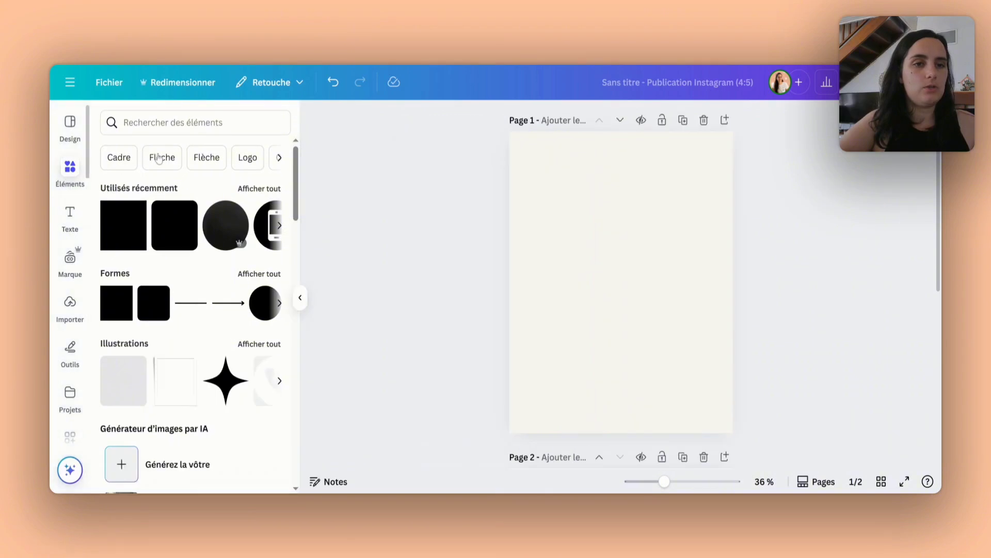
{"action": "left_click", "coordinate": [166, 124]}
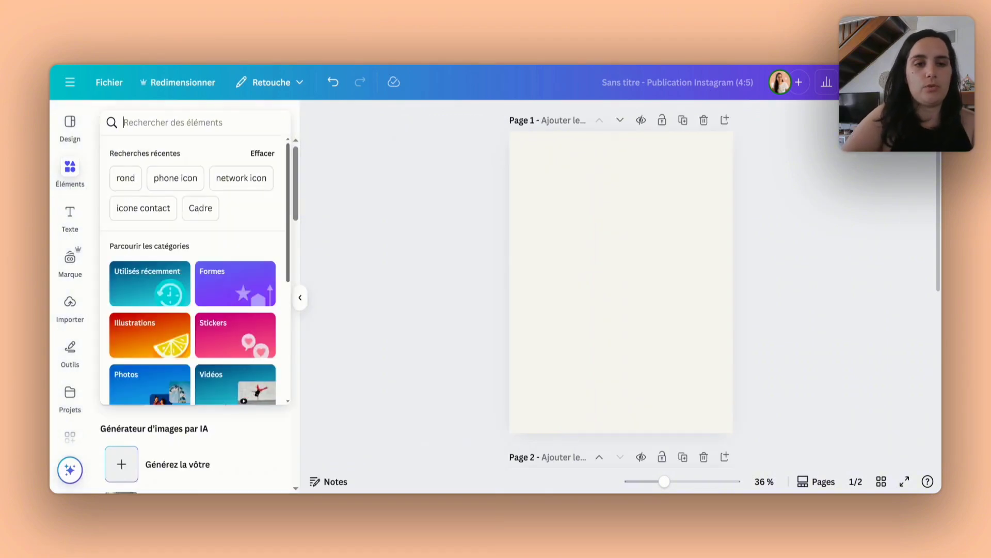
{"action": "left_click", "coordinate": [342, 162]}
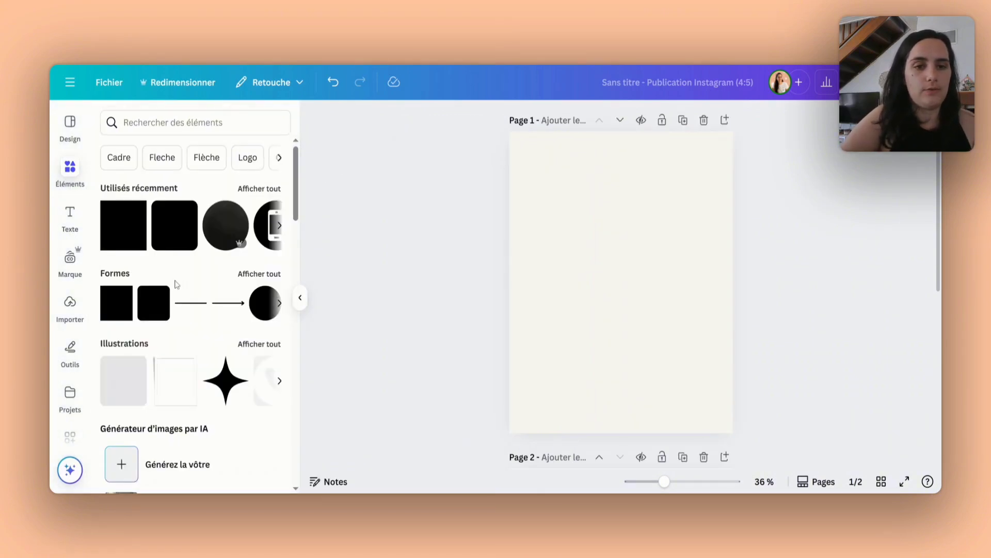
{"action": "left_click", "coordinate": [257, 275]}
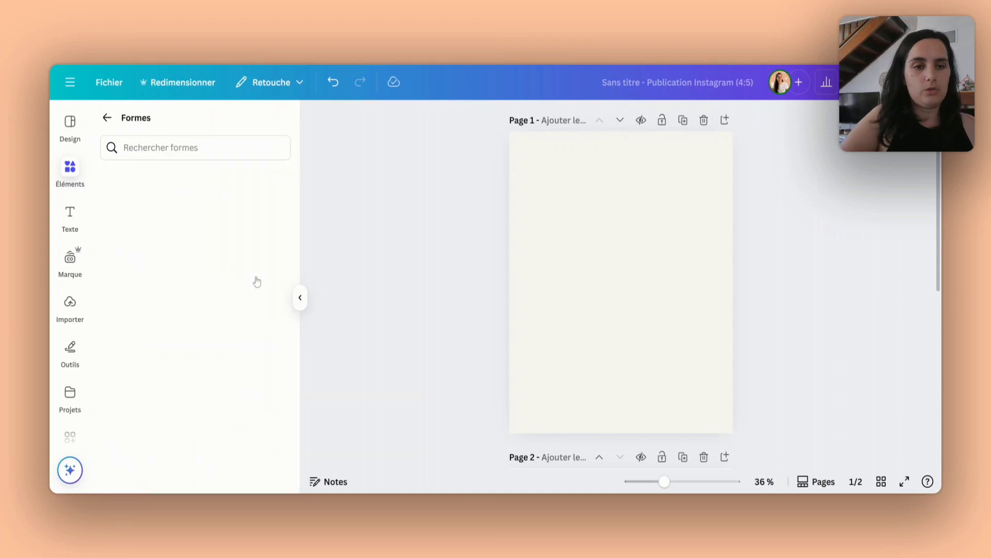
{"action": "scroll", "coordinate": [258, 267], "scroll_direction": "down", "scroll_amount": 4}
{"action": "scroll", "coordinate": [259, 266], "scroll_direction": "down", "scroll_amount": 2}
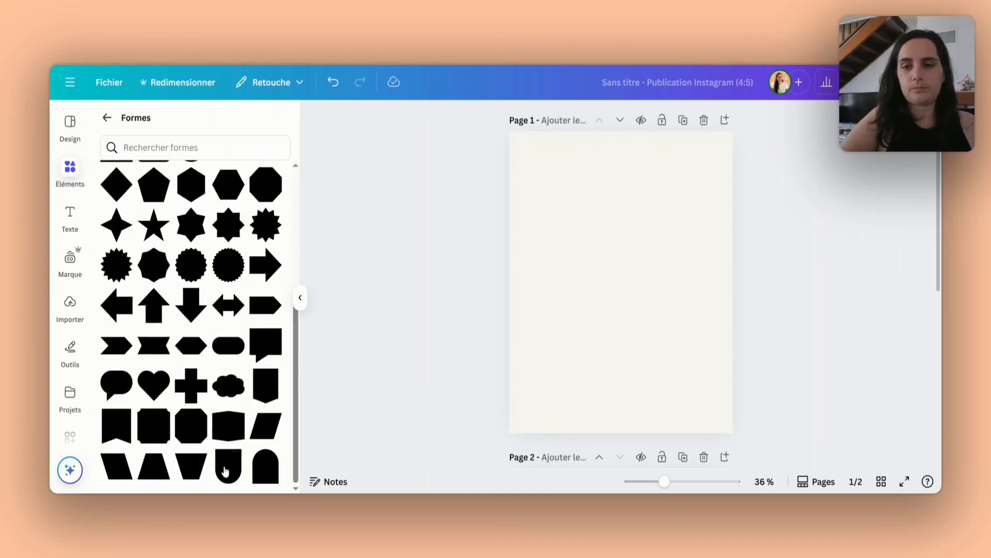
{"action": "left_click", "coordinate": [225, 471]}
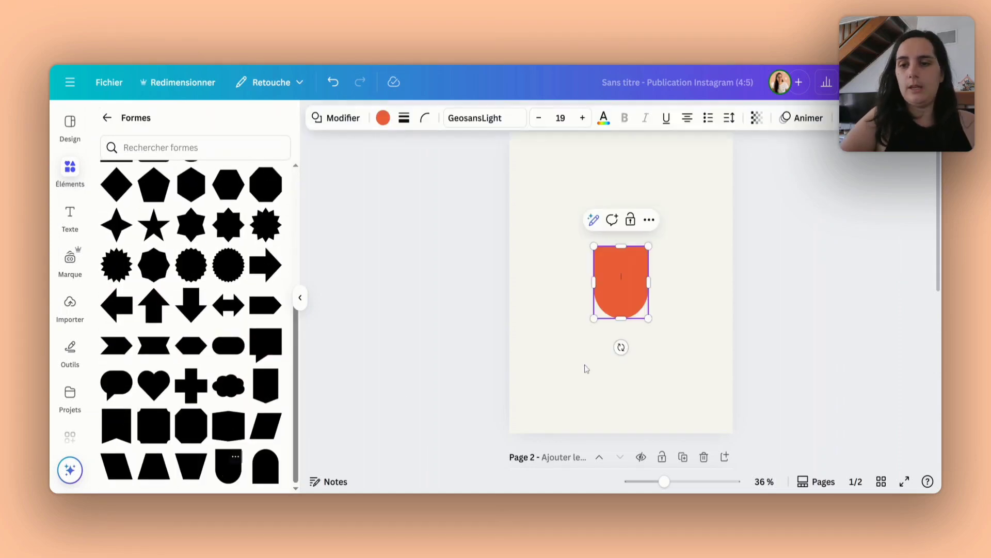
Step: Move the U shape to the page's upper edge and enlarge it to about half the page width, centred horizontally
{"action": "left_click", "coordinate": [688, 317]}
{"action": "left_click_drag", "start_coordinate": [612, 310], "coordinate": [580, 195]}
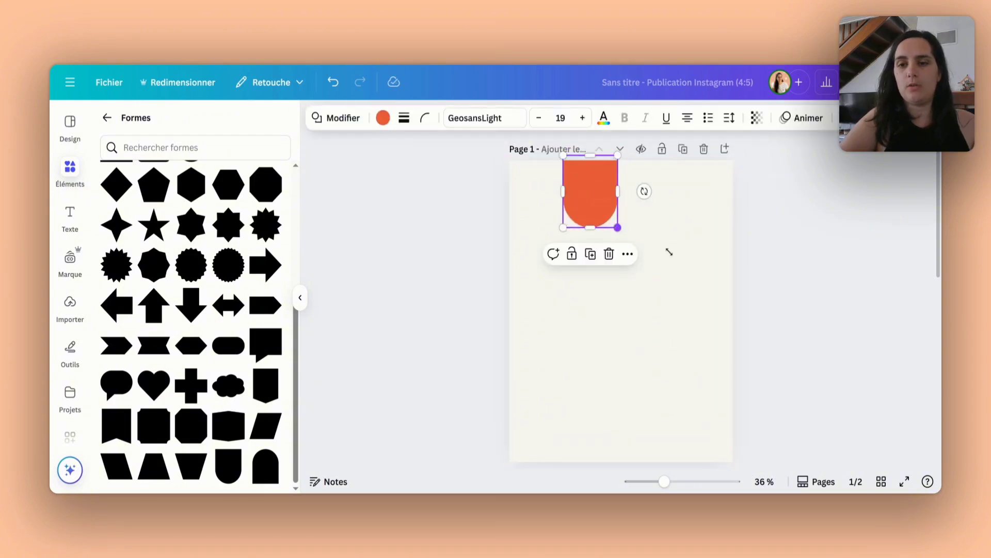
{"action": "left_click_drag", "start_coordinate": [669, 252], "coordinate": [692, 259]}
{"action": "left_click_drag", "start_coordinate": [661, 222], "coordinate": [681, 227]}
{"action": "left_click_drag", "start_coordinate": [626, 289], "coordinate": [625, 300]}
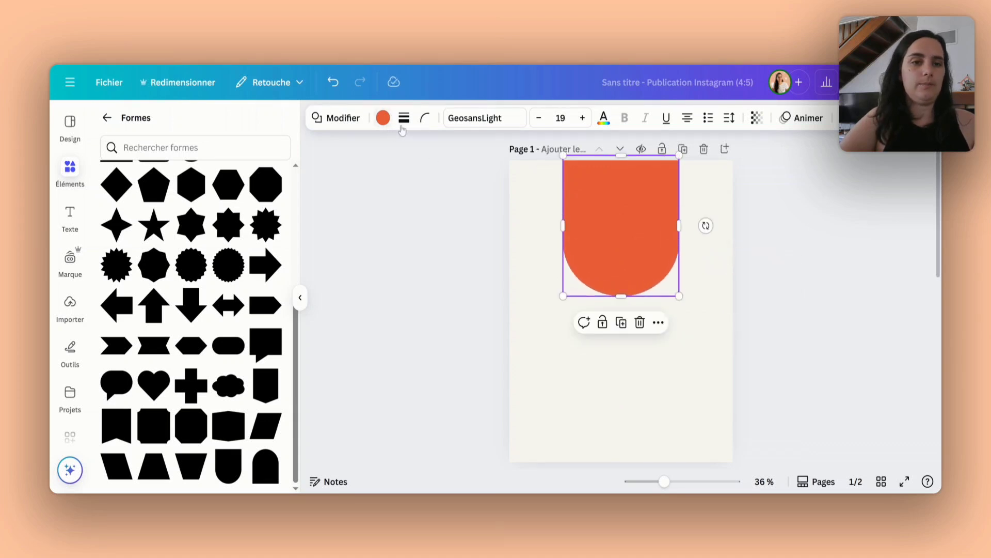
Step: Remove the U shape's fill and give it a solid border with a thickness of 4
{"action": "left_click", "coordinate": [382, 118]}
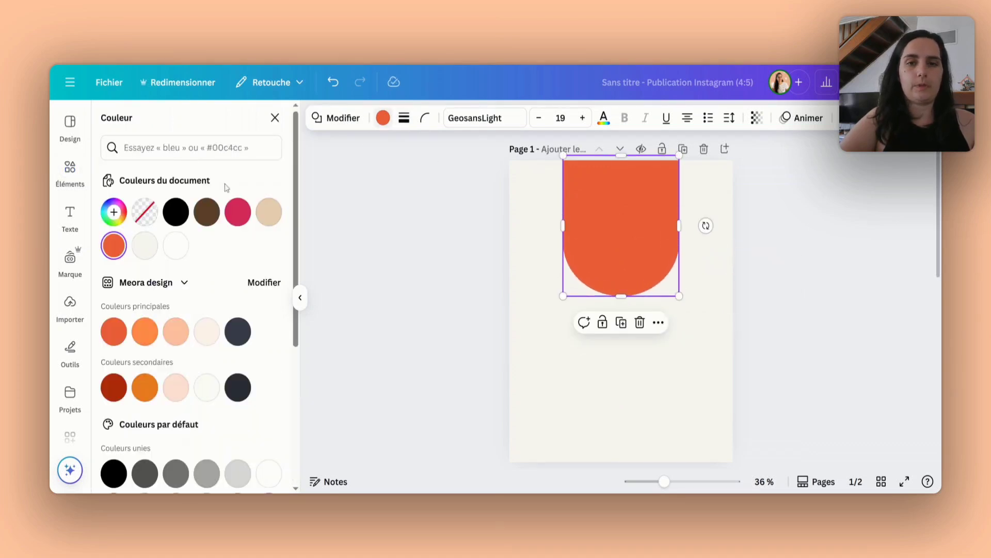
{"action": "left_click", "coordinate": [144, 217]}
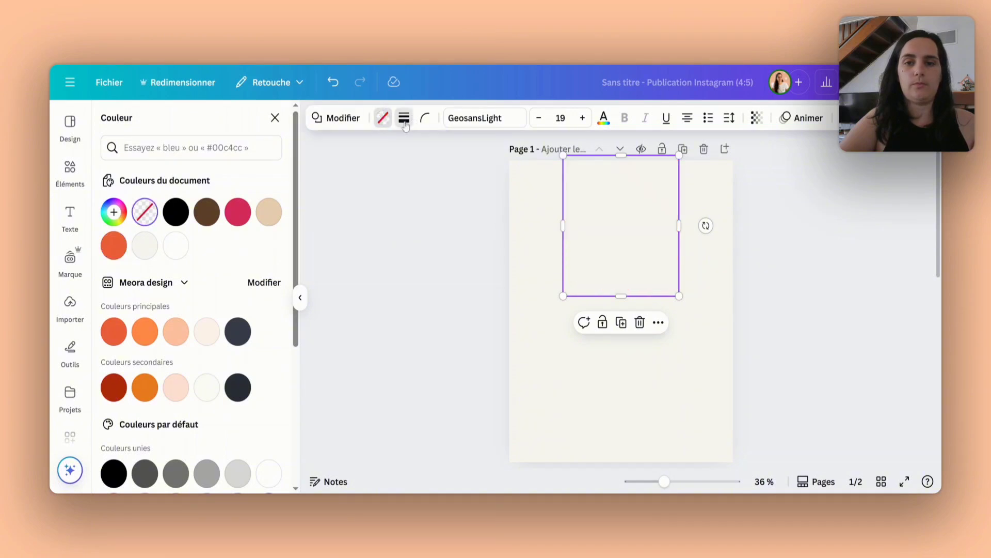
{"action": "left_click", "coordinate": [405, 117]}
{"action": "left_click", "coordinate": [371, 155]}
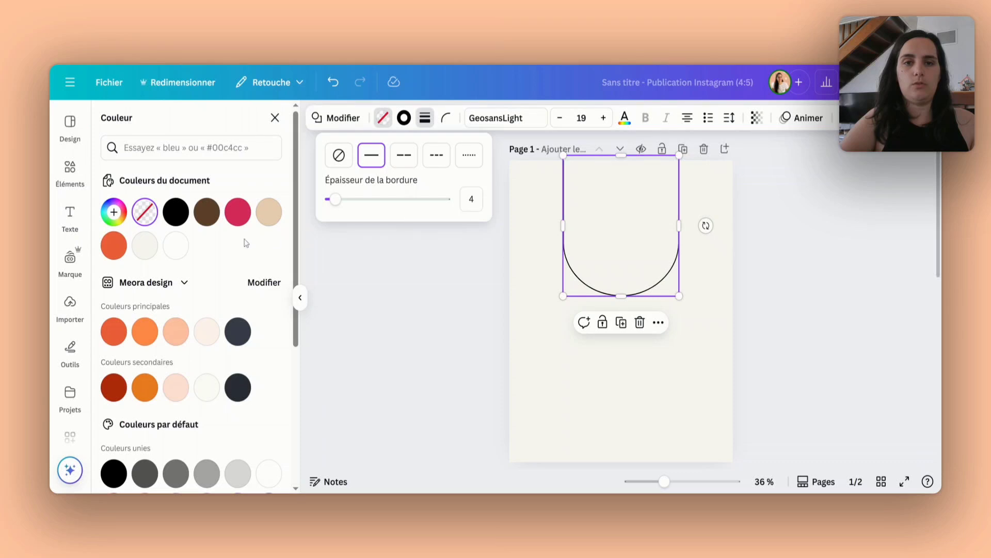
Step: Set the U shape's border colour to the dark brown document colour, keeping the fill transparent
{"action": "left_click", "coordinate": [207, 217]}
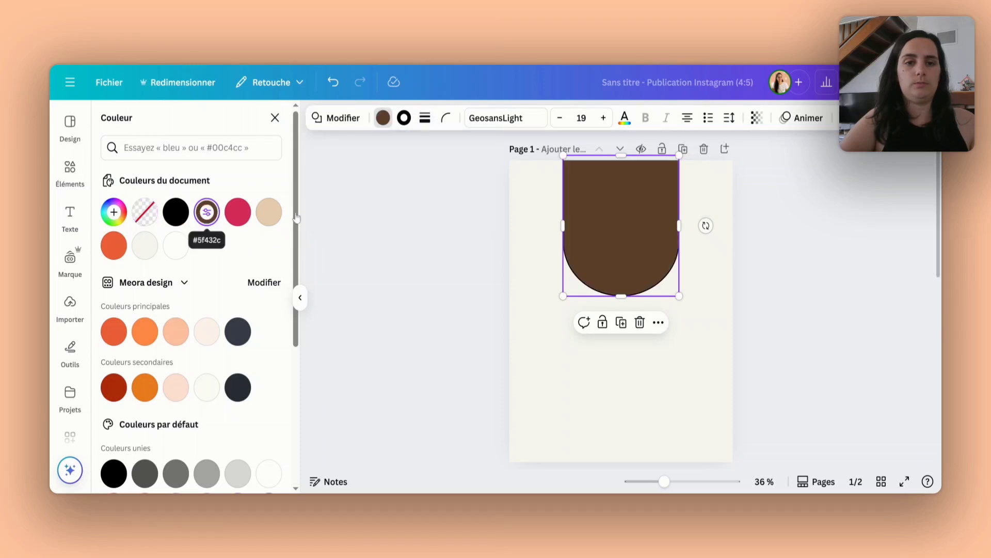
{"action": "left_click", "coordinate": [333, 82]}
{"action": "left_click", "coordinate": [404, 117]}
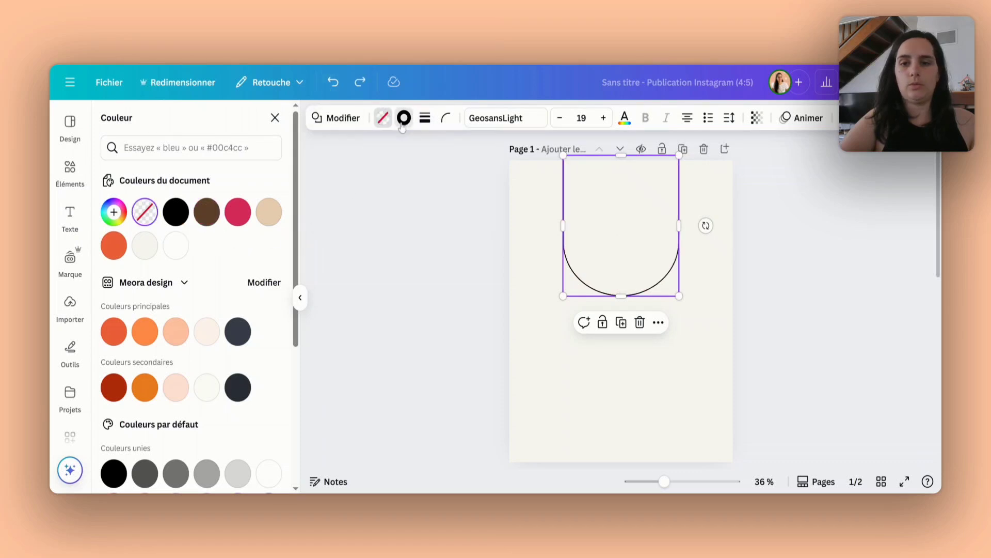
{"action": "left_click", "coordinate": [182, 226]}
{"action": "left_click", "coordinate": [619, 225]}
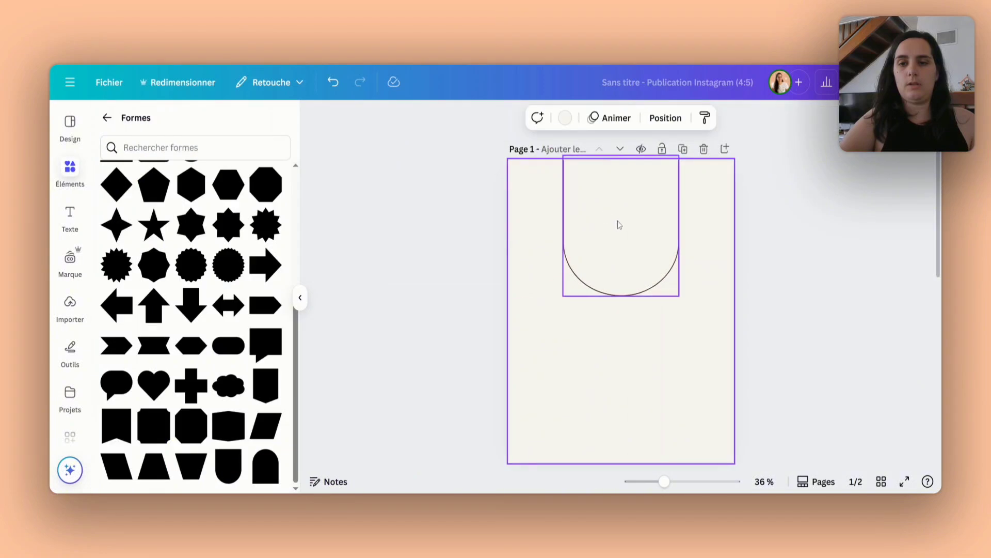
Step: Adjust the outlined U shape so its straight top edge lies beyond the page's upper edge
{"action": "left_click", "coordinate": [628, 284]}
{"action": "left_click_drag", "start_coordinate": [624, 302], "coordinate": [622, 306]}
{"action": "left_click", "coordinate": [660, 274]}
{"action": "left_click_drag", "start_coordinate": [641, 267], "coordinate": [642, 259]}
{"action": "left_click", "coordinate": [721, 295]}
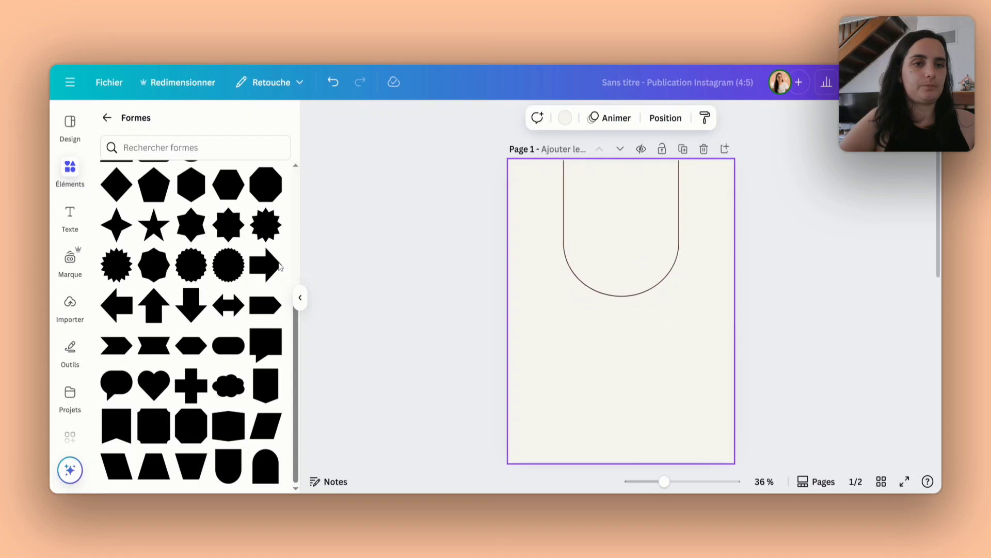
Step: Search the elements for "cadre", refine it to "cadre arche", and add the first arch frame to the page
{"action": "key", "text": "e"}
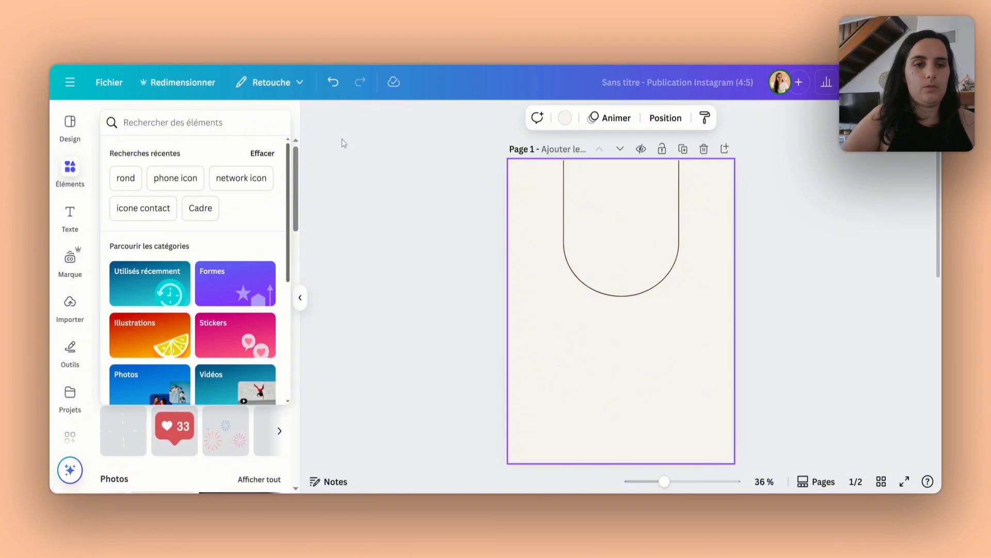
{"action": "type", "text": "cadre$"}
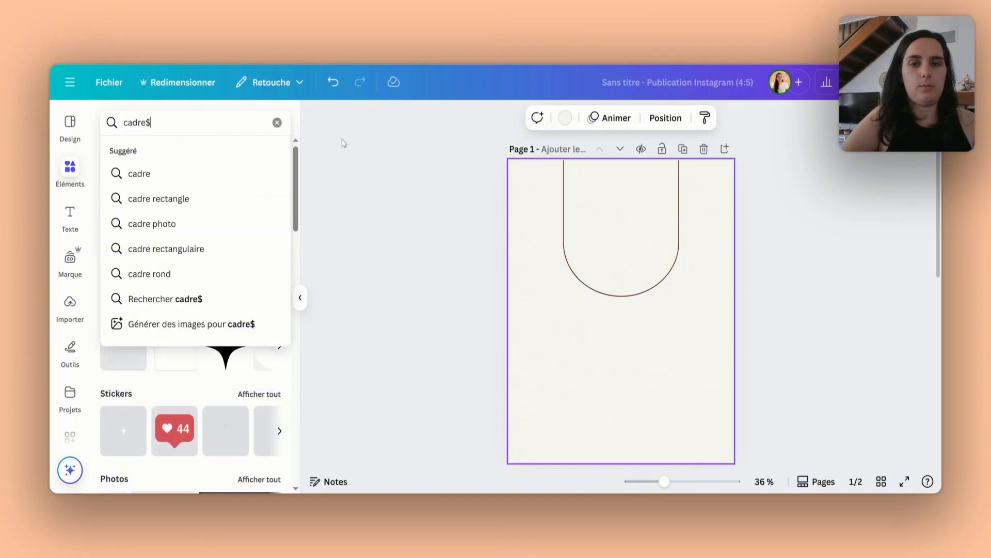
{"action": "key", "text": "BackSpace"}
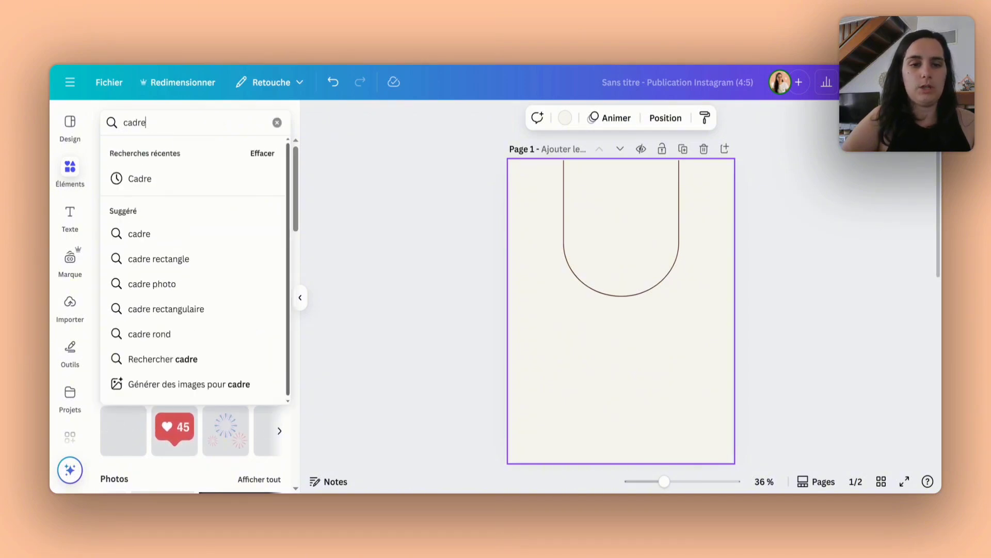
{"action": "key", "text": "Return"}
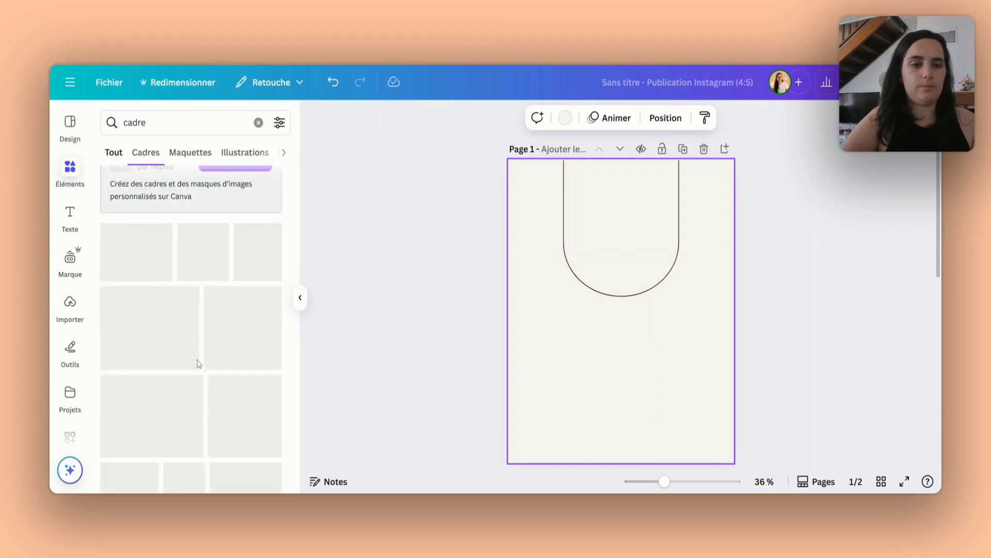
{"action": "scroll", "coordinate": [197, 362], "scroll_direction": "down", "scroll_amount": 5}
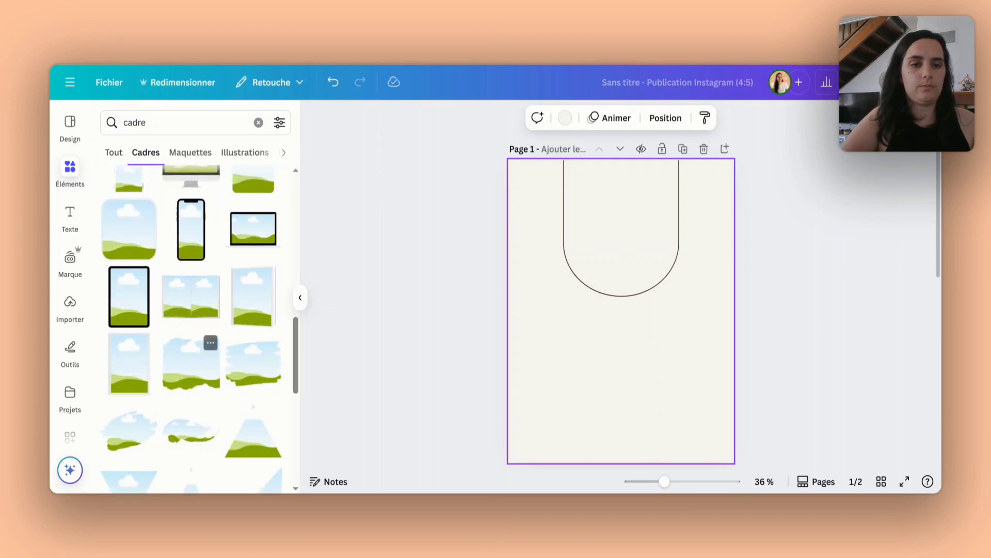
{"action": "scroll", "coordinate": [191, 309], "scroll_direction": "down", "scroll_amount": 5}
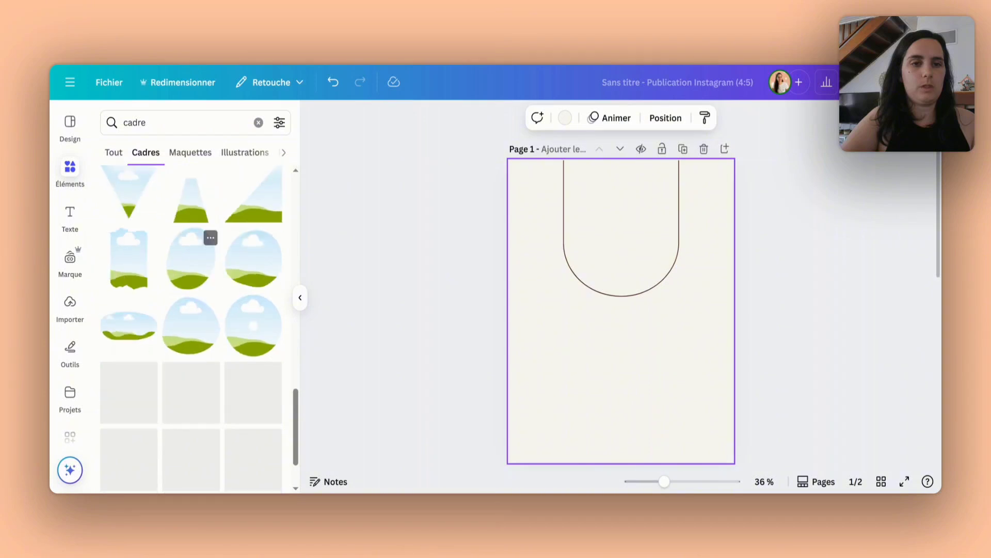
{"action": "scroll", "coordinate": [191, 310], "scroll_direction": "down", "scroll_amount": 1}
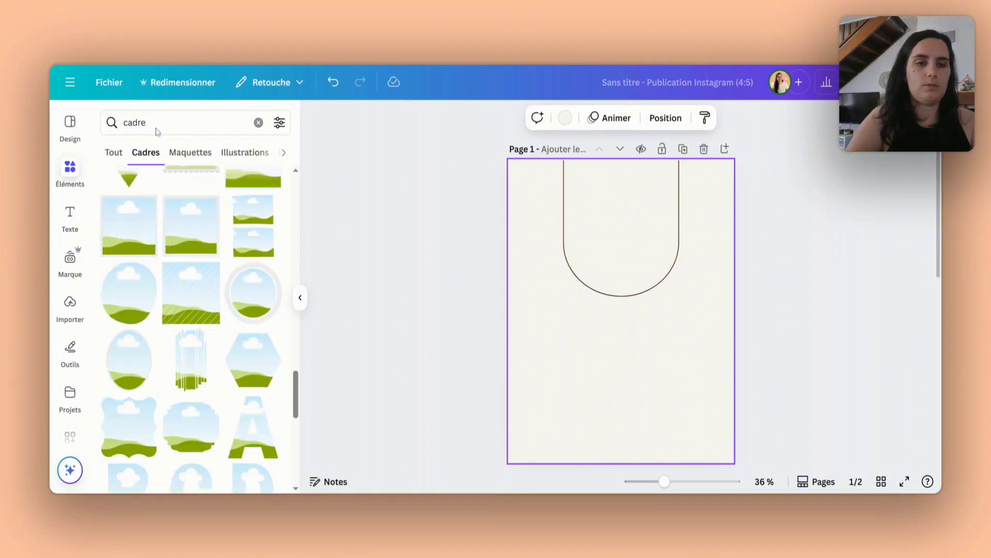
{"action": "left_click", "coordinate": [157, 129]}
{"action": "type", "text": "arche"}
{"action": "key", "text": "Return"}
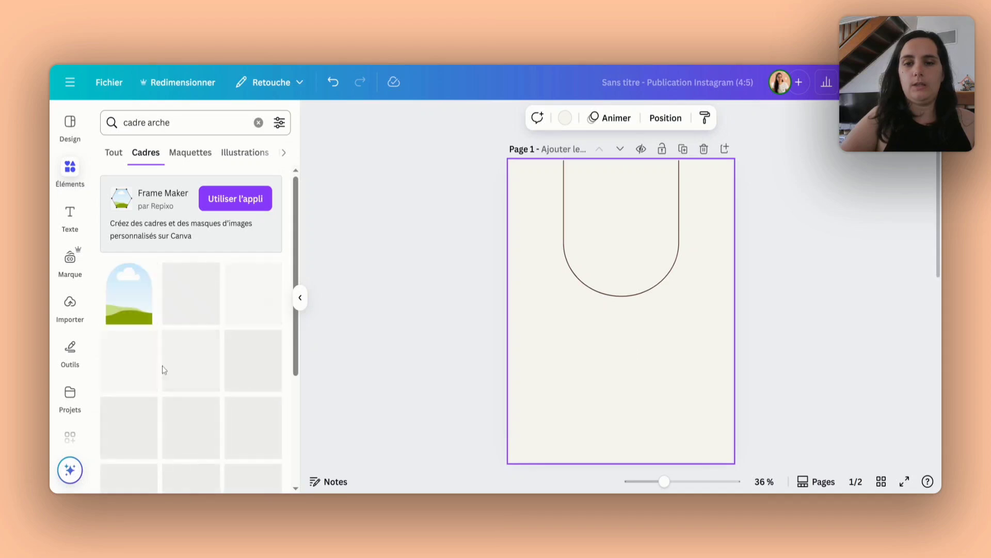
{"action": "left_click", "coordinate": [129, 294]}
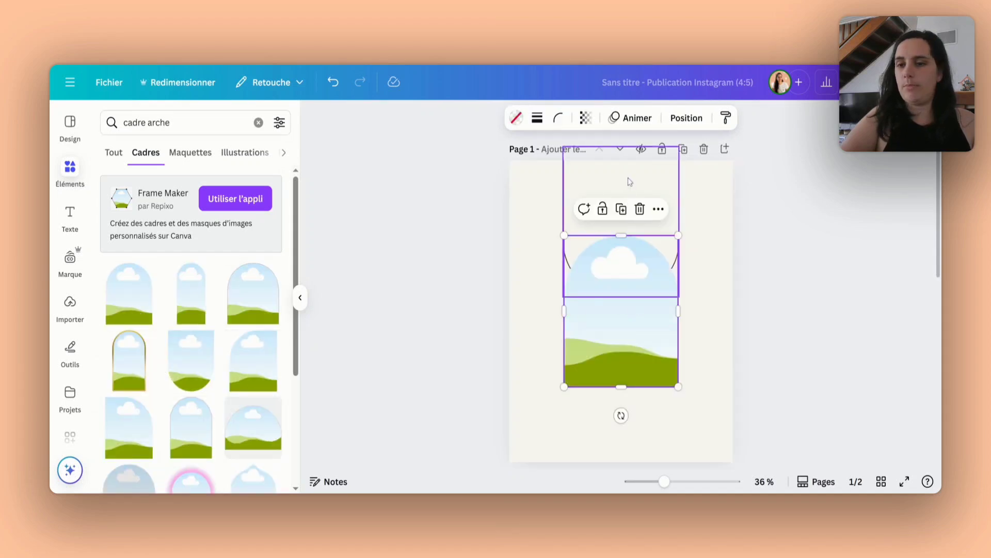
{"action": "left_click", "coordinate": [685, 248]}
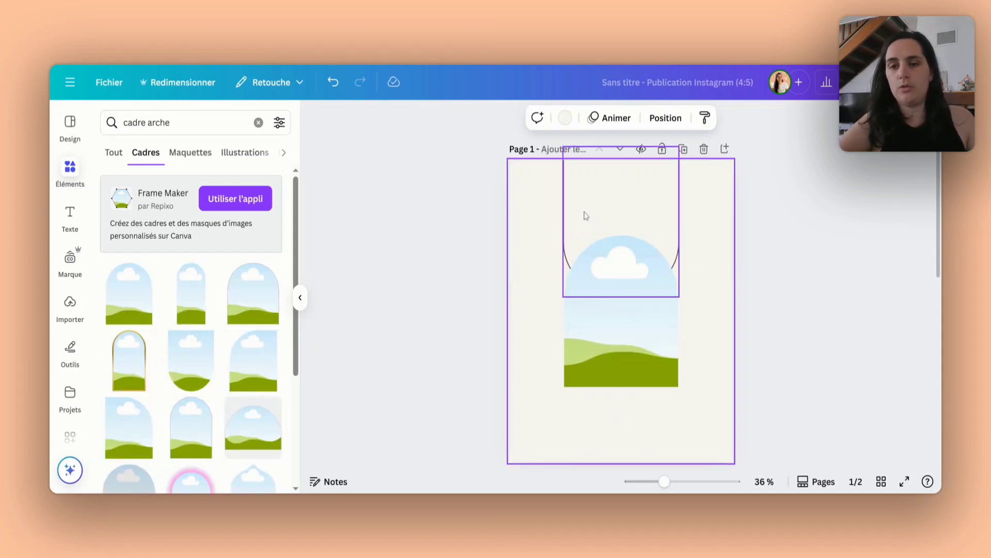
Step: Shorten the outlined U shape from its lower edge so its curve tucks behind the top of the arch frame
{"action": "left_click", "coordinate": [675, 203]}
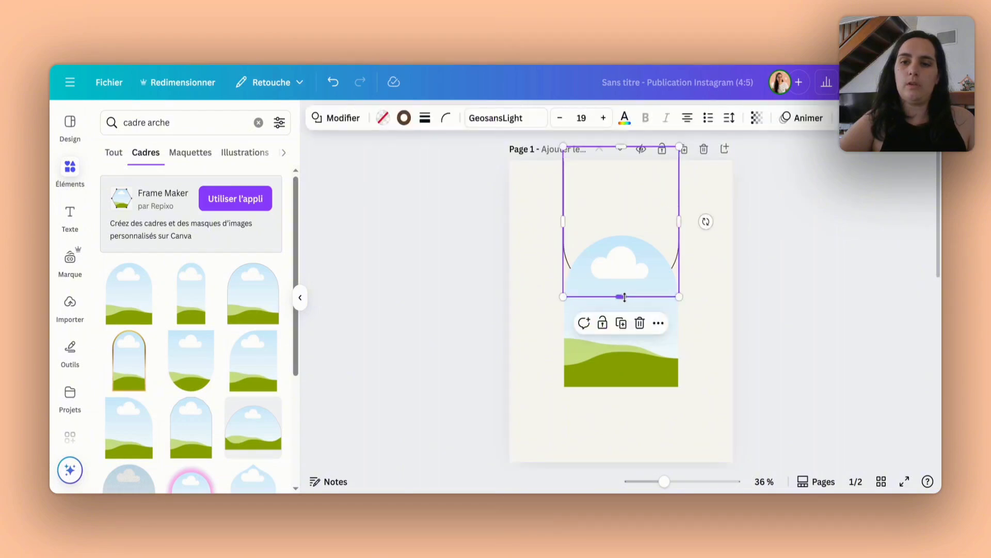
{"action": "left_click_drag", "start_coordinate": [624, 297], "coordinate": [625, 272]}
{"action": "left_click", "coordinate": [580, 293]}
{"action": "left_click", "coordinate": [442, 242]}
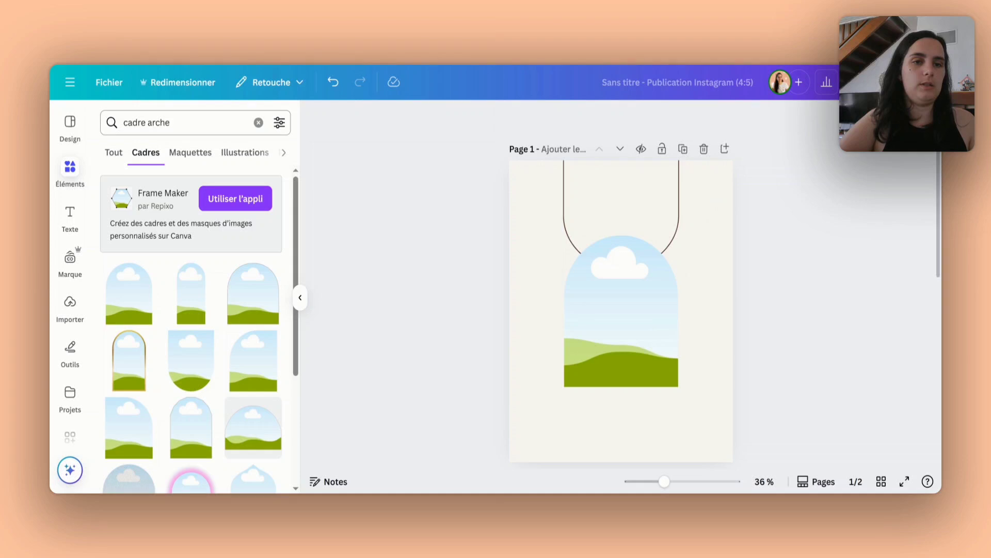
Step: Fill the arch frame with the recently used photo of the woman in a white dress
{"action": "left_click", "coordinate": [259, 123]}
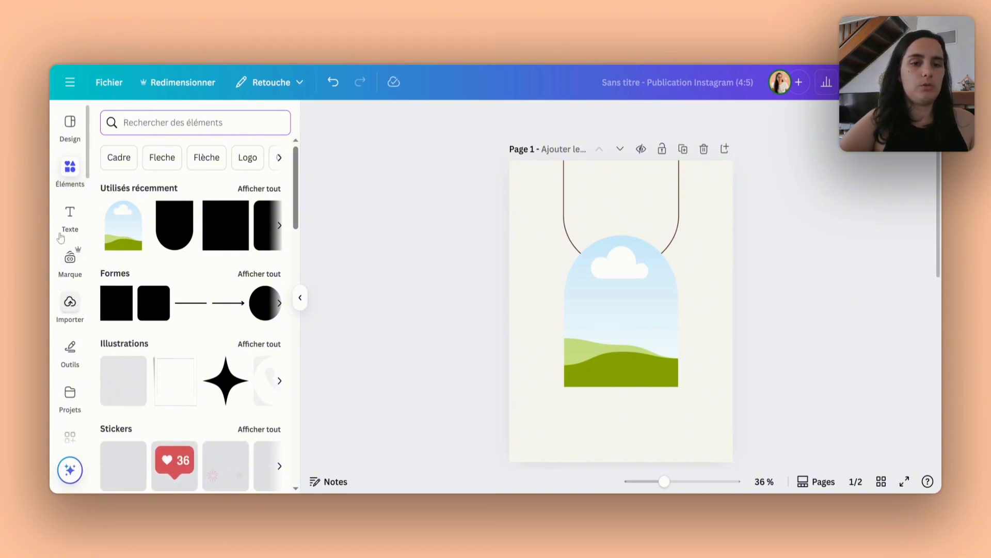
{"action": "left_click", "coordinate": [261, 189]}
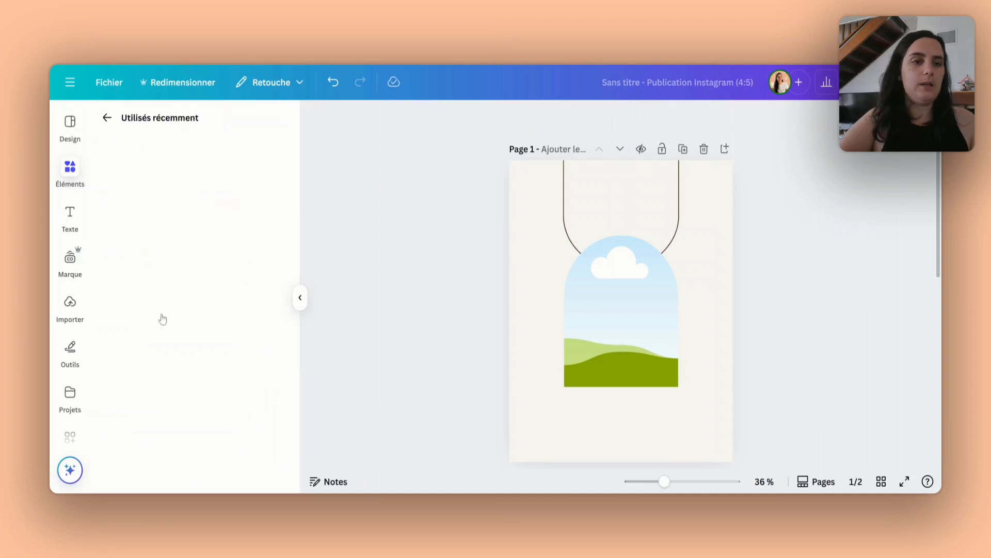
{"action": "scroll", "coordinate": [169, 302], "scroll_direction": "down", "scroll_amount": 3}
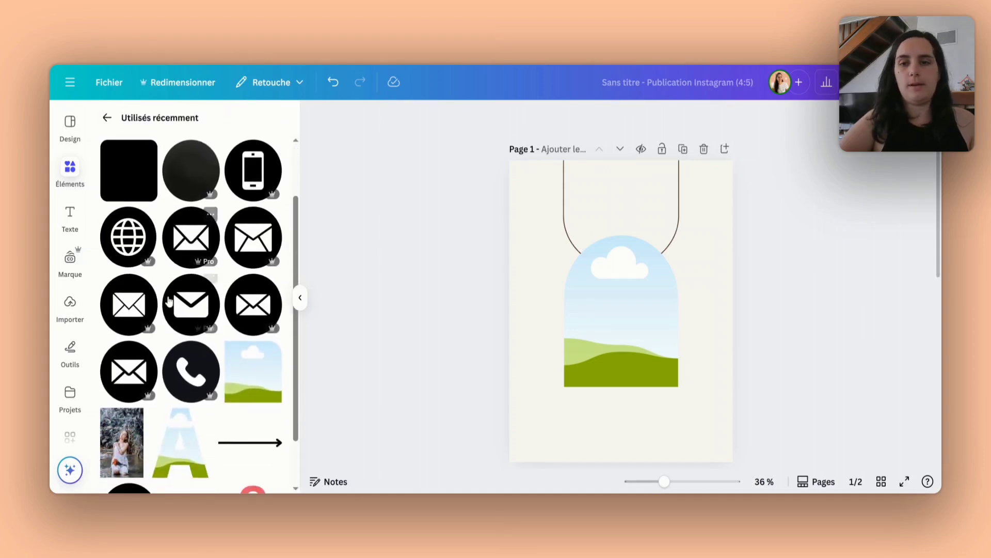
{"action": "scroll", "coordinate": [169, 303], "scroll_direction": "down", "scroll_amount": 2}
{"action": "left_click_drag", "start_coordinate": [132, 361], "coordinate": [630, 323]}
{"action": "scroll", "coordinate": [485, 299], "scroll_direction": "down", "scroll_amount": 1}
Step: Add the "AESTHETIC" font combination to the page and place it over the bottom of the arch photo
{"action": "left_click", "coordinate": [70, 217]}
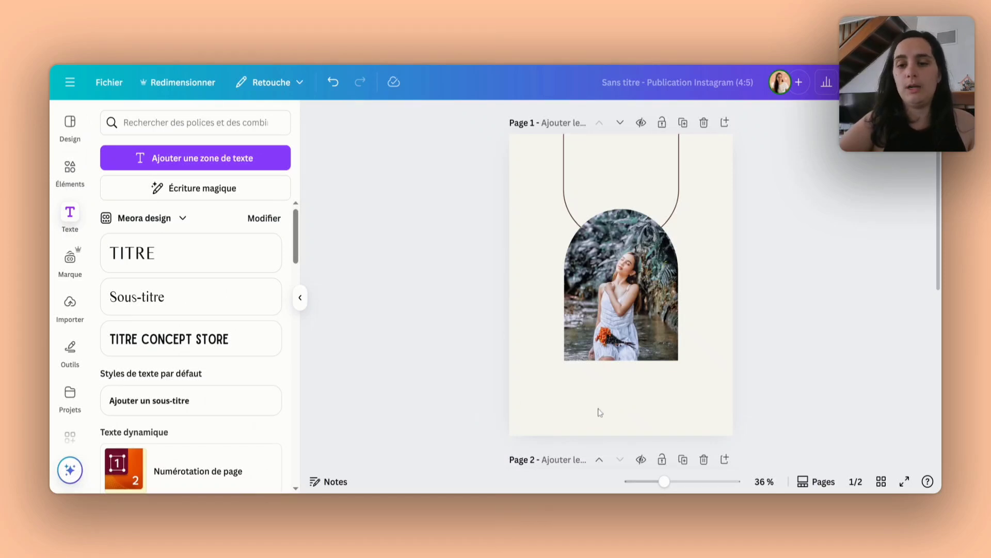
{"action": "left_click", "coordinate": [570, 372]}
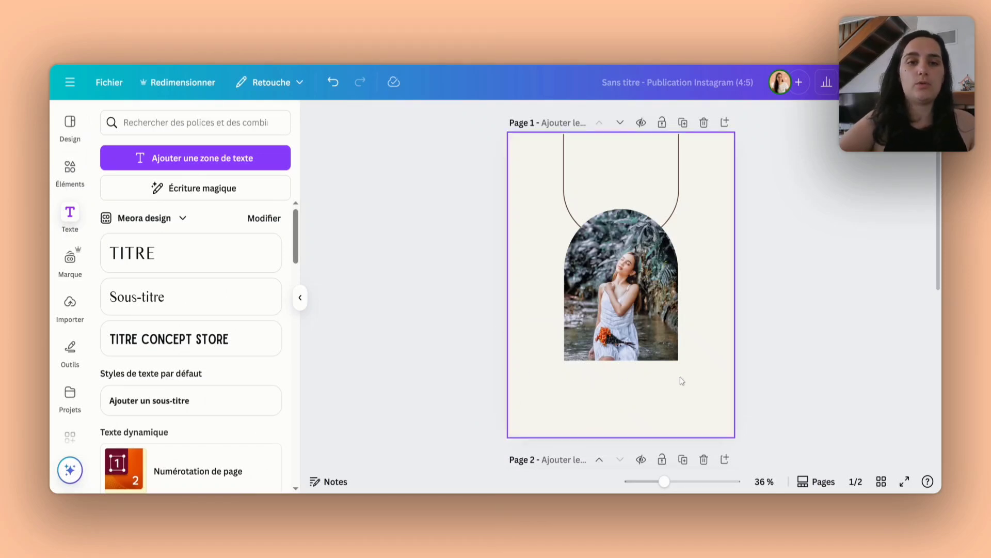
{"action": "left_click", "coordinate": [409, 303]}
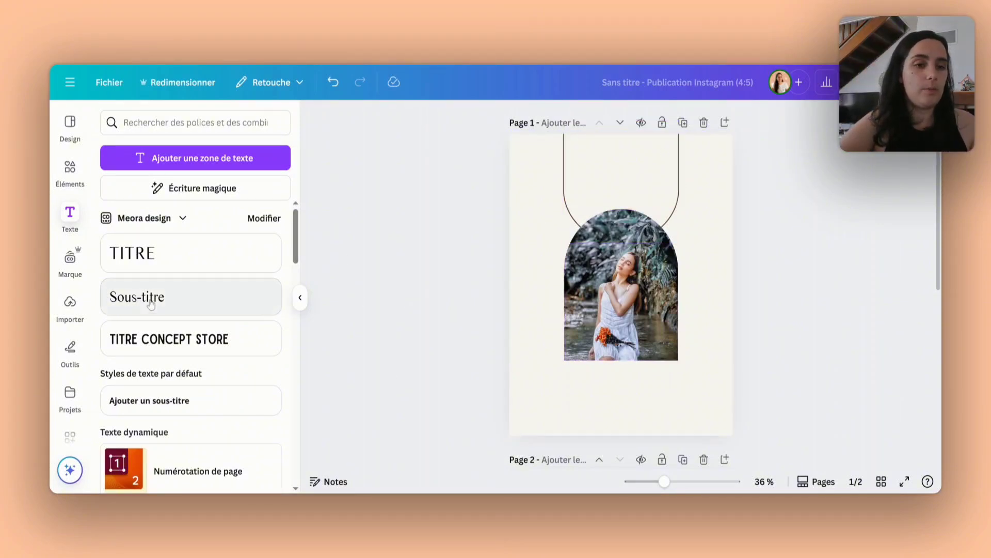
{"action": "scroll", "coordinate": [171, 253], "scroll_direction": "down", "scroll_amount": 8}
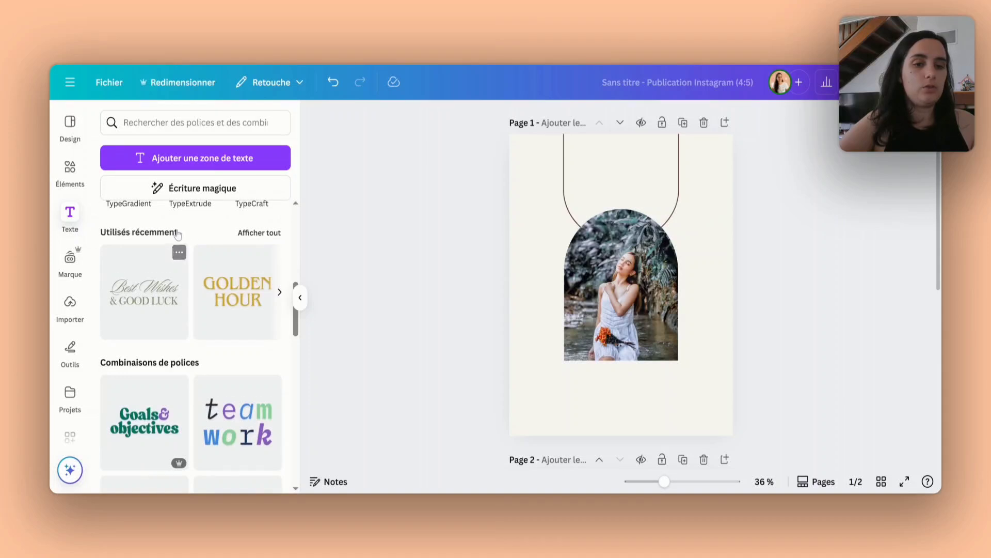
{"action": "scroll", "coordinate": [177, 234], "scroll_direction": "down", "scroll_amount": 5}
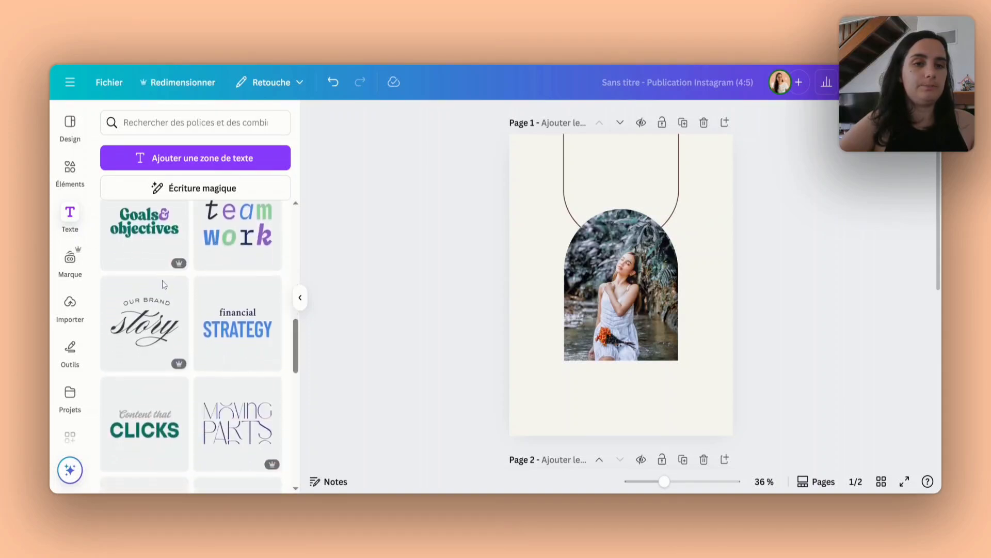
{"action": "scroll", "coordinate": [175, 248], "scroll_direction": "up", "scroll_amount": 3}
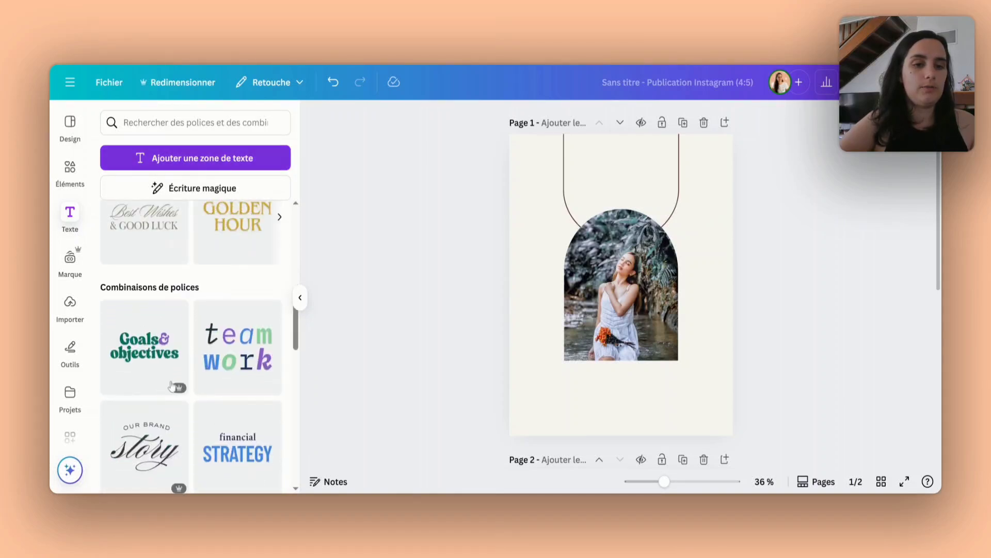
{"action": "scroll", "coordinate": [171, 387], "scroll_direction": "down", "scroll_amount": 4}
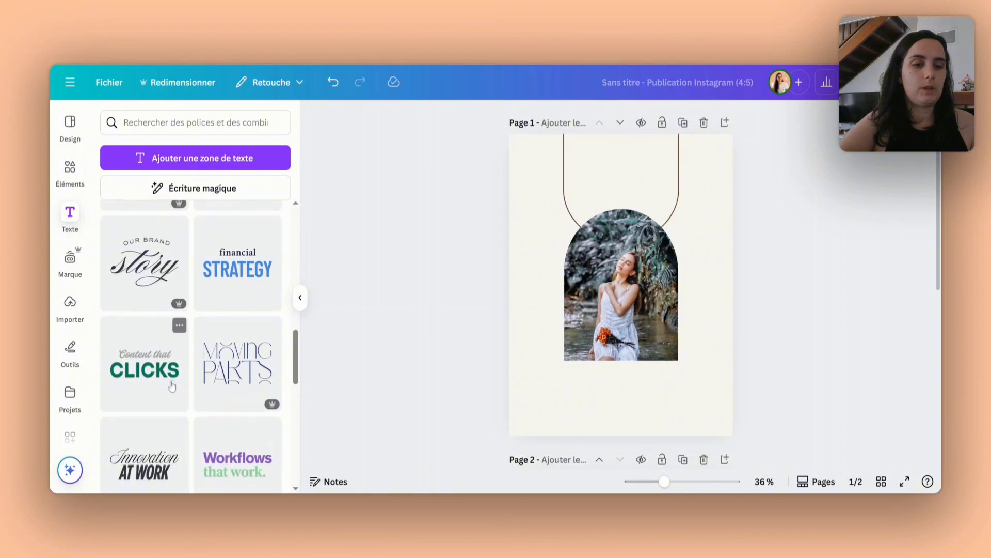
{"action": "scroll", "coordinate": [172, 386], "scroll_direction": "down", "scroll_amount": 8}
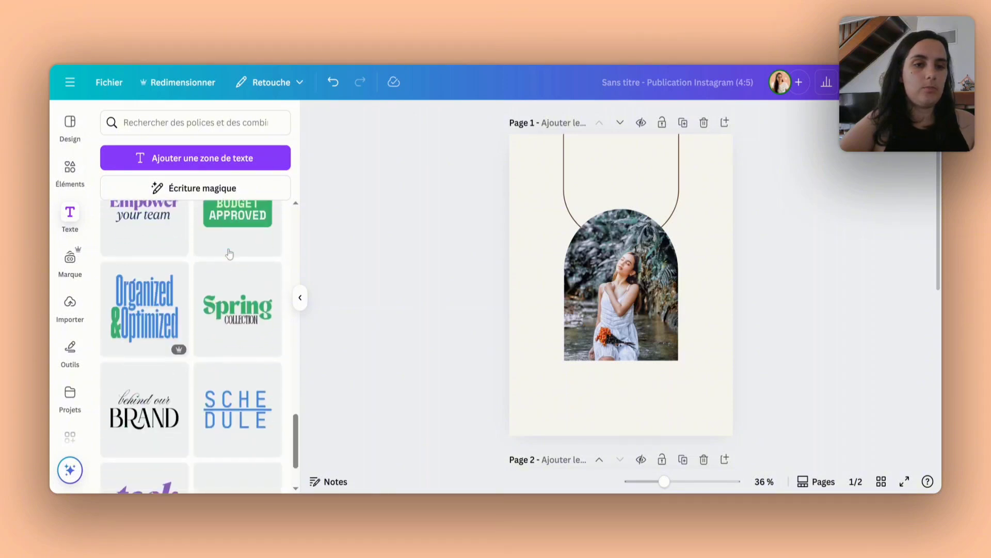
{"action": "scroll", "coordinate": [230, 254], "scroll_direction": "down", "scroll_amount": 2}
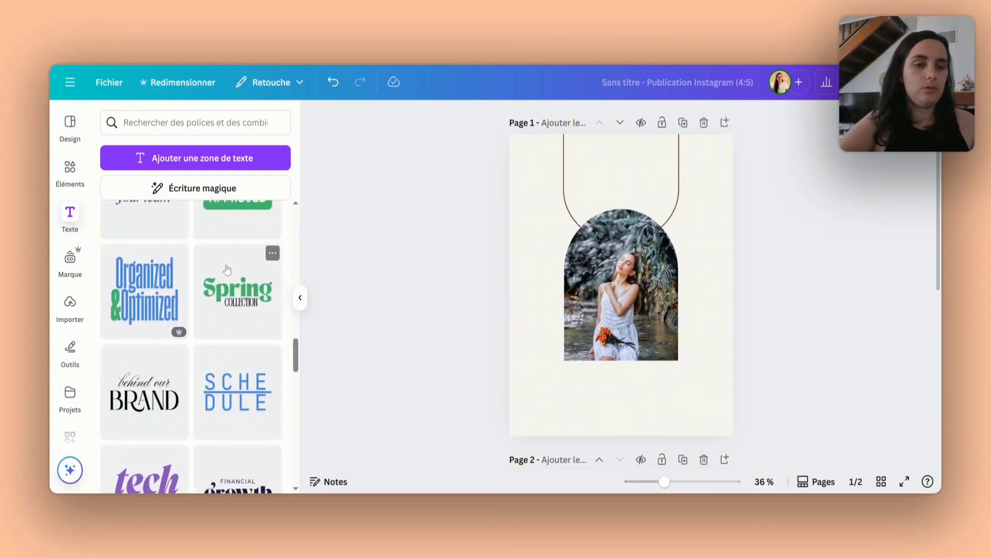
{"action": "scroll", "coordinate": [219, 313], "scroll_direction": "down", "scroll_amount": 6}
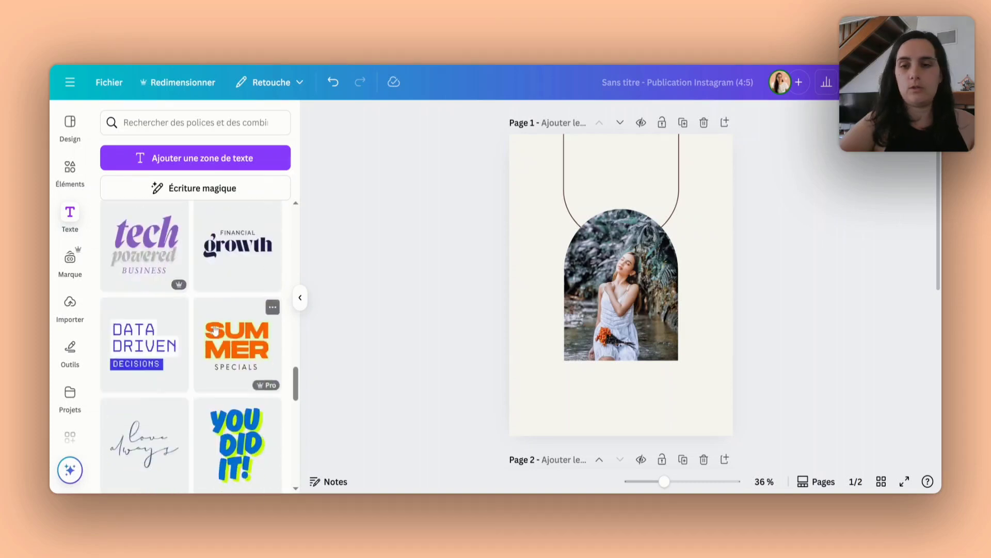
{"action": "scroll", "coordinate": [238, 289], "scroll_direction": "down", "scroll_amount": 2}
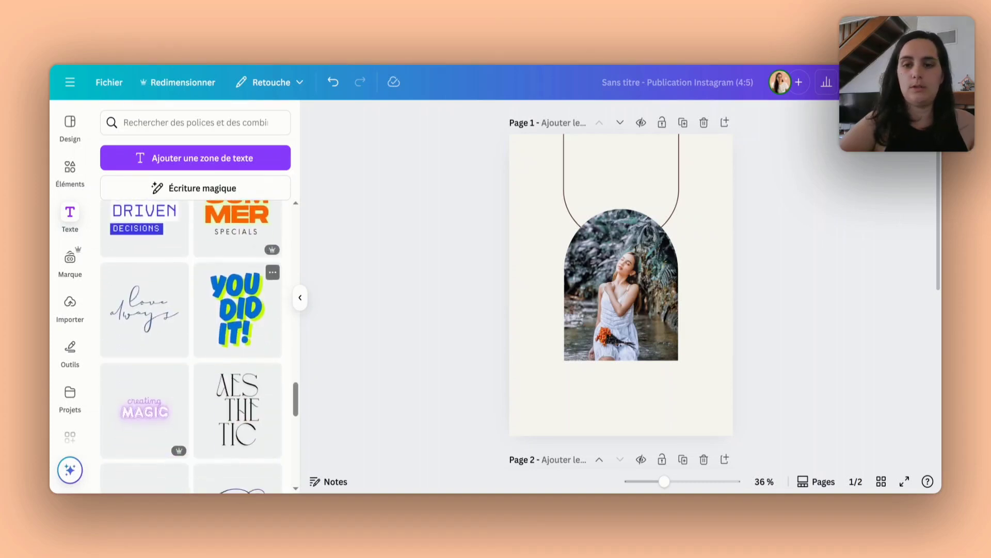
{"action": "scroll", "coordinate": [249, 329], "scroll_direction": "down", "scroll_amount": 2}
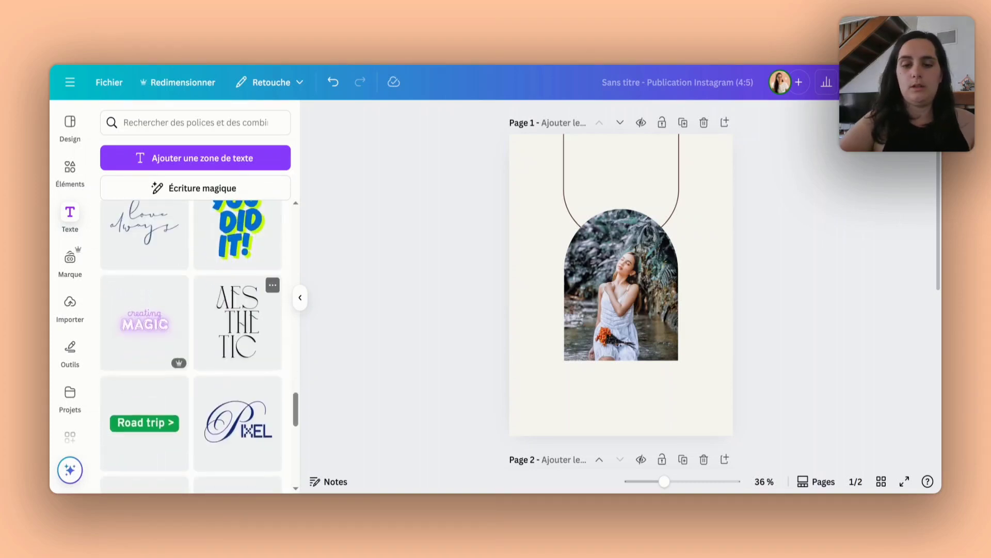
{"action": "left_click", "coordinate": [249, 328]}
{"action": "left_click_drag", "start_coordinate": [615, 254], "coordinate": [592, 354]}
{"action": "left_click_drag", "start_coordinate": [592, 354], "coordinate": [586, 364]}
Step: Replace the placeholder text with "NOUVEAU SERVICE" and widen the text box so each word fits on its own line
{"action": "double_click", "coordinate": [586, 364]}
{"action": "type", "text": "NOUVEAU"}
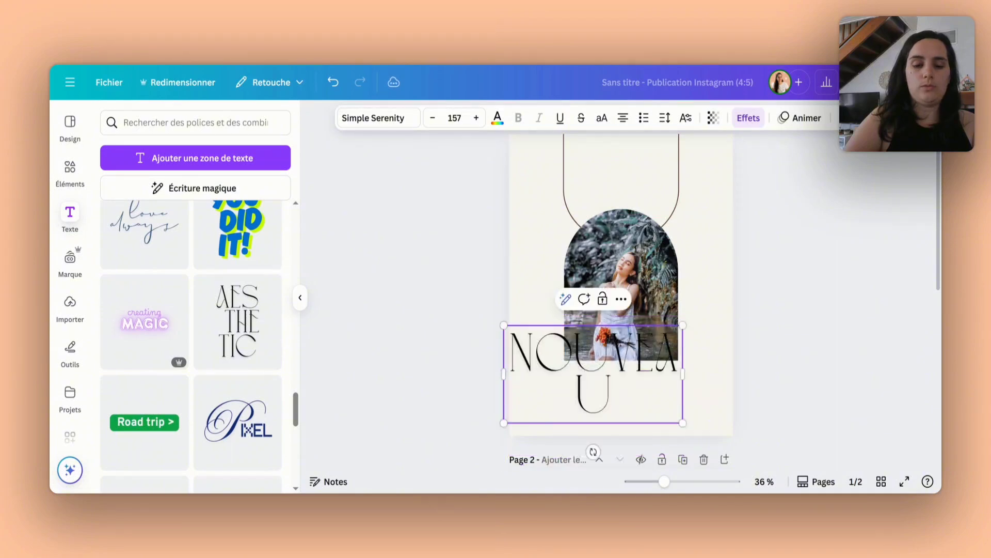
{"action": "type", "text": " SERVICE"}
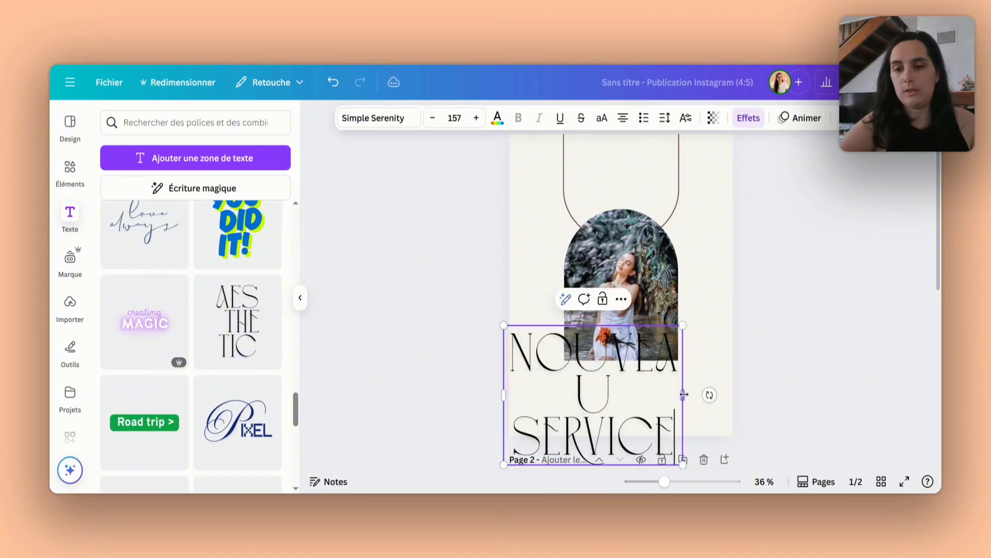
{"action": "left_click_drag", "start_coordinate": [684, 395], "coordinate": [720, 389]}
{"action": "left_click", "coordinate": [776, 379]}
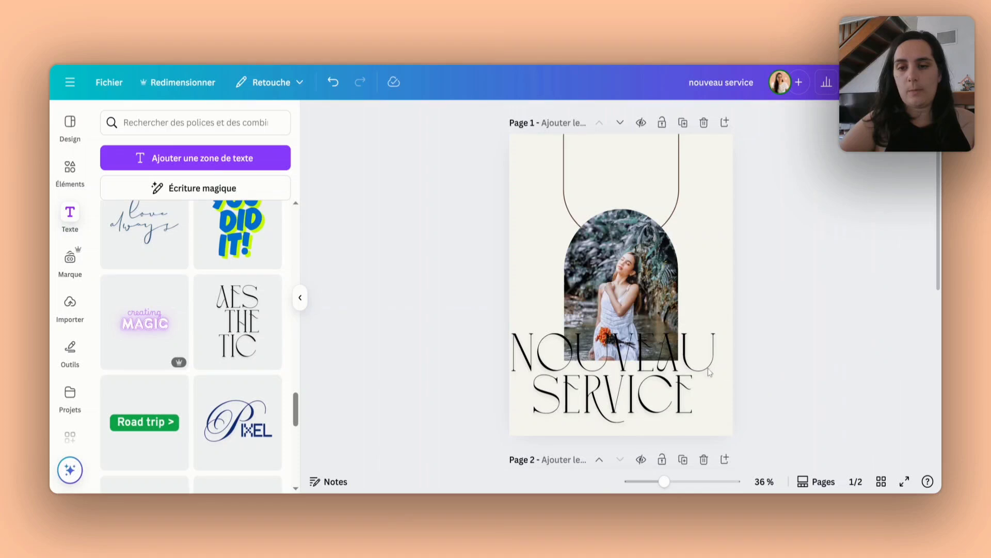
Step: Scale the "NOUVEAU SERVICE" title down slightly and place it just below the arch photo
{"action": "left_click_drag", "start_coordinate": [659, 370], "coordinate": [666, 380]}
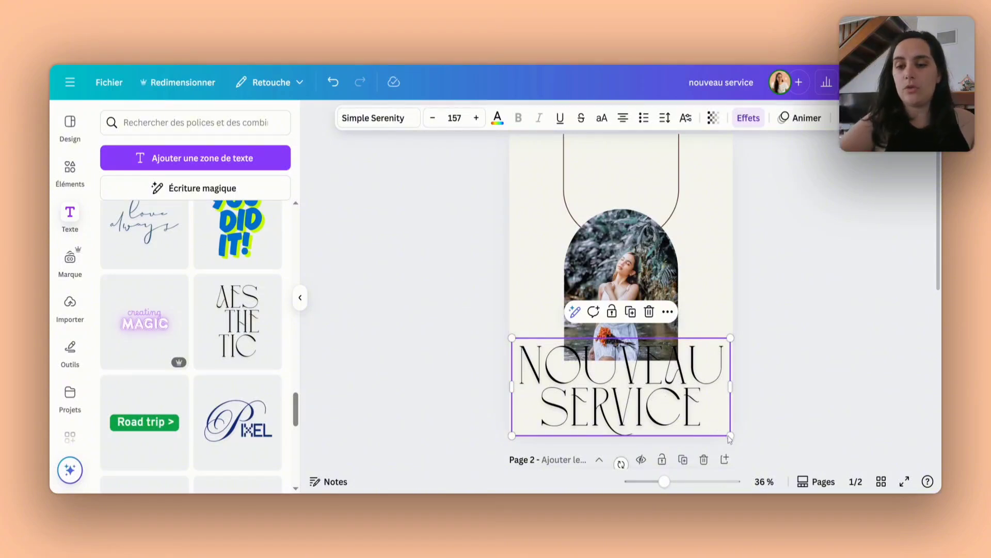
{"action": "left_click_drag", "start_coordinate": [730, 436], "coordinate": [710, 427]}
{"action": "left_click", "coordinate": [780, 414]}
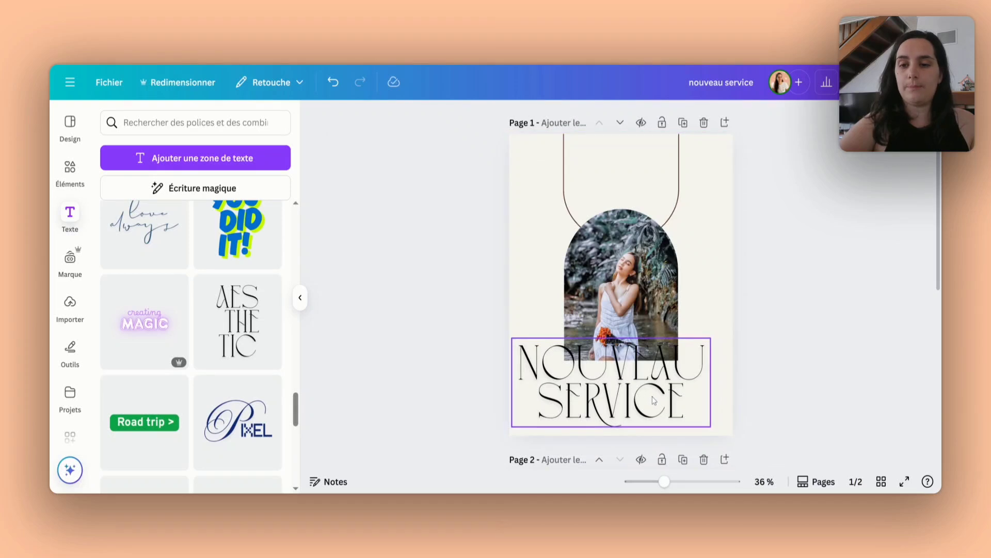
{"action": "left_click_drag", "start_coordinate": [650, 401], "coordinate": [662, 365]}
{"action": "left_click", "coordinate": [790, 205]}
Step: Shrink the title to about size 121 and centre it so it overlaps the photo's lower edge
{"action": "scroll", "coordinate": [513, 366], "scroll_direction": "down", "scroll_amount": 1}
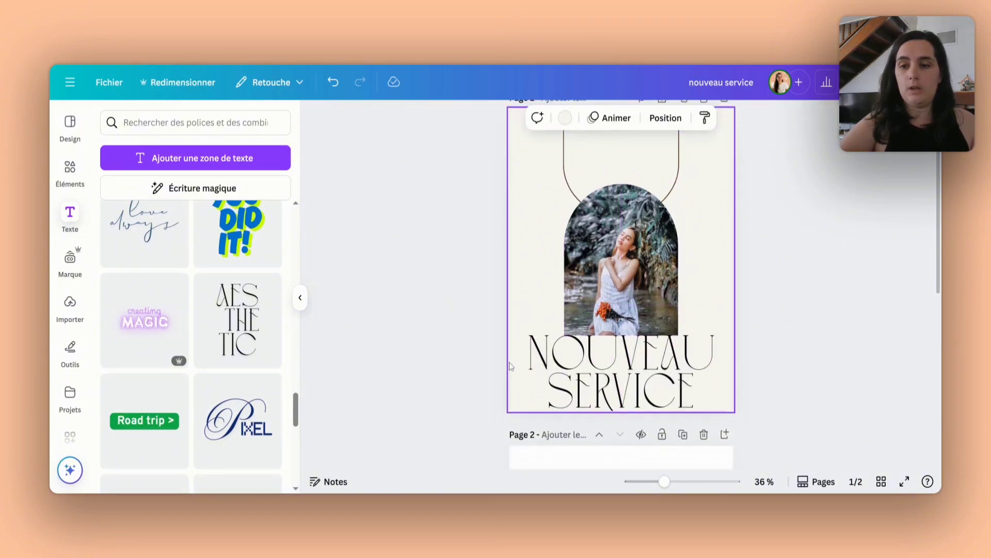
{"action": "left_click", "coordinate": [653, 379]}
{"action": "left_click_drag", "start_coordinate": [719, 416], "coordinate": [689, 402]}
{"action": "left_click_drag", "start_coordinate": [638, 359], "coordinate": [652, 352]}
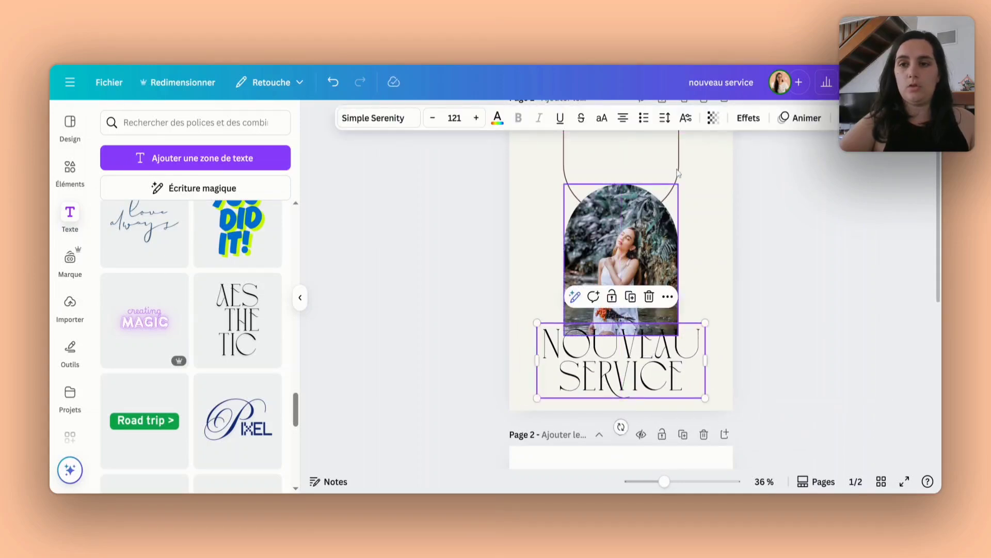
Step: Try the Élévation and Ombres text effects on the title
{"action": "left_click", "coordinate": [751, 119]}
{"action": "left_click", "coordinate": [253, 189]}
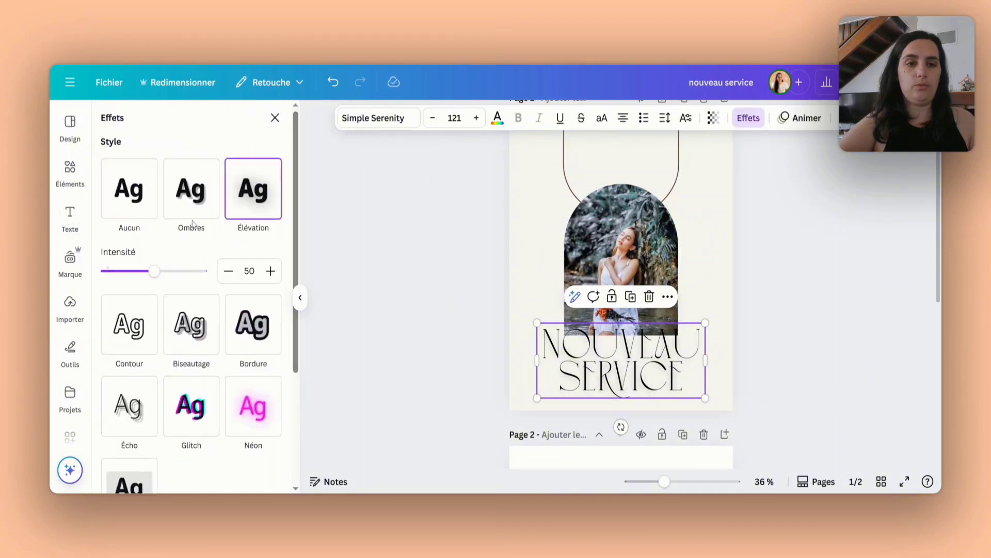
{"action": "scroll", "coordinate": [177, 222], "scroll_direction": "down", "scroll_amount": 1}
{"action": "left_click", "coordinate": [192, 194]}
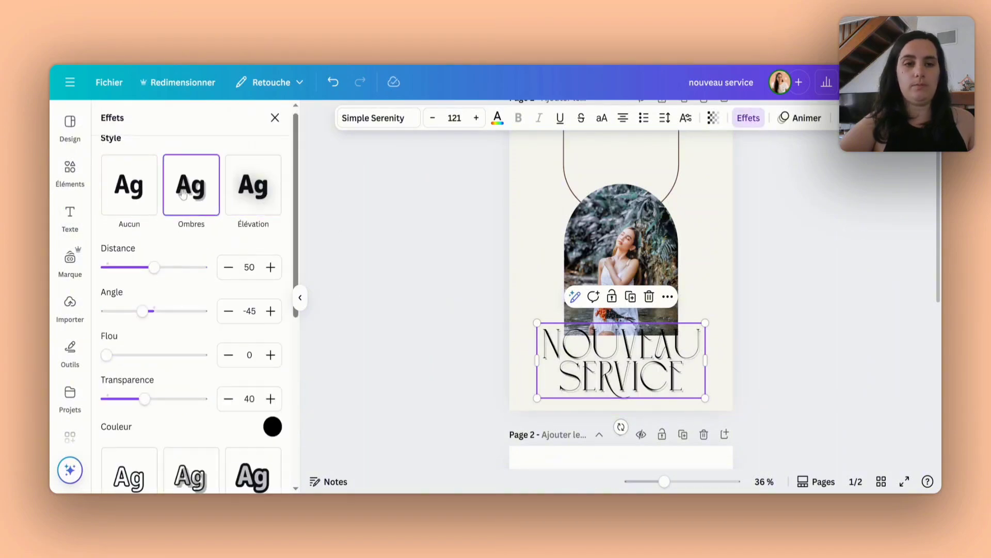
{"action": "scroll", "coordinate": [147, 276], "scroll_direction": "down", "scroll_amount": 2}
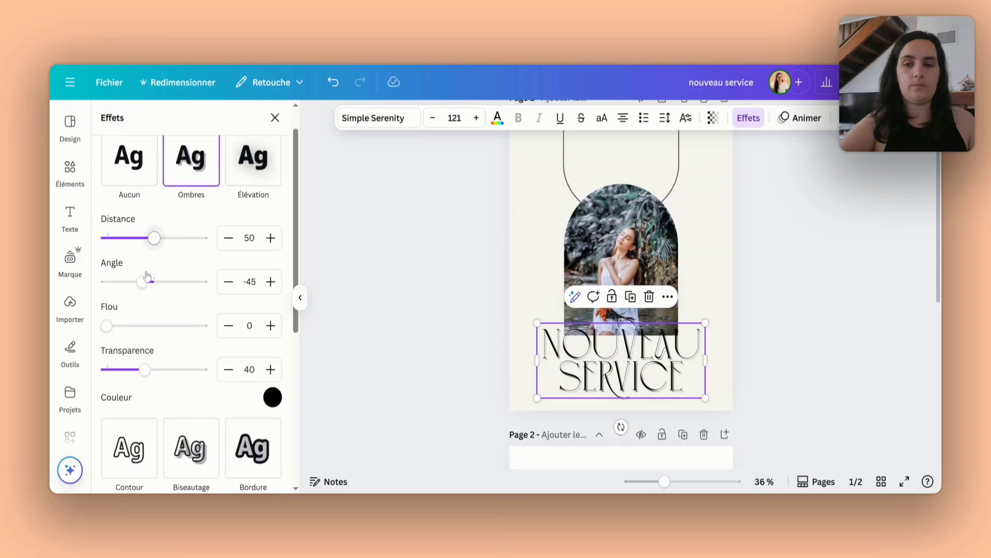
Step: Apply the Bordure effect to the title and set its border to the document's off-white colour
{"action": "left_click", "coordinate": [255, 431]}
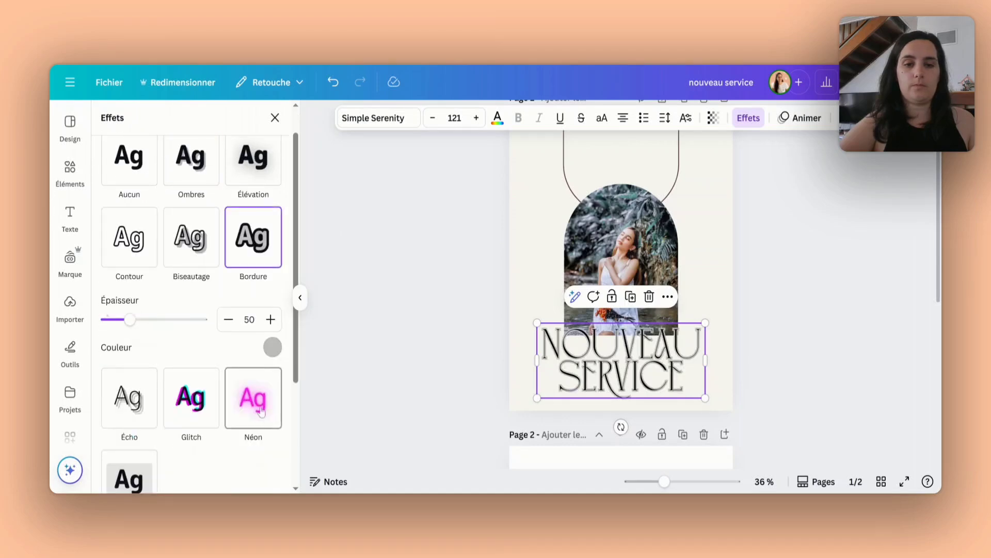
{"action": "left_click", "coordinate": [272, 346]}
{"action": "left_click", "coordinate": [114, 239]}
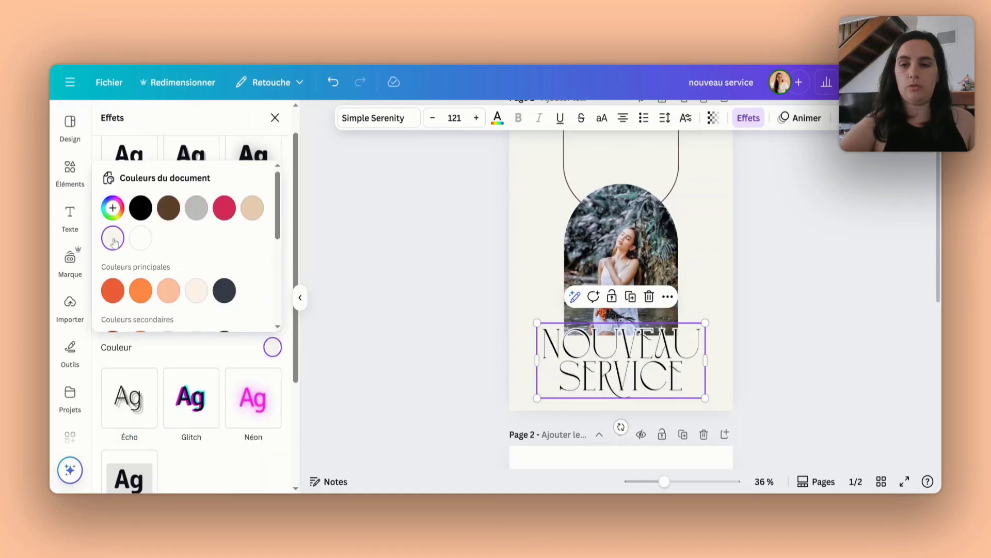
{"action": "left_click", "coordinate": [359, 268]}
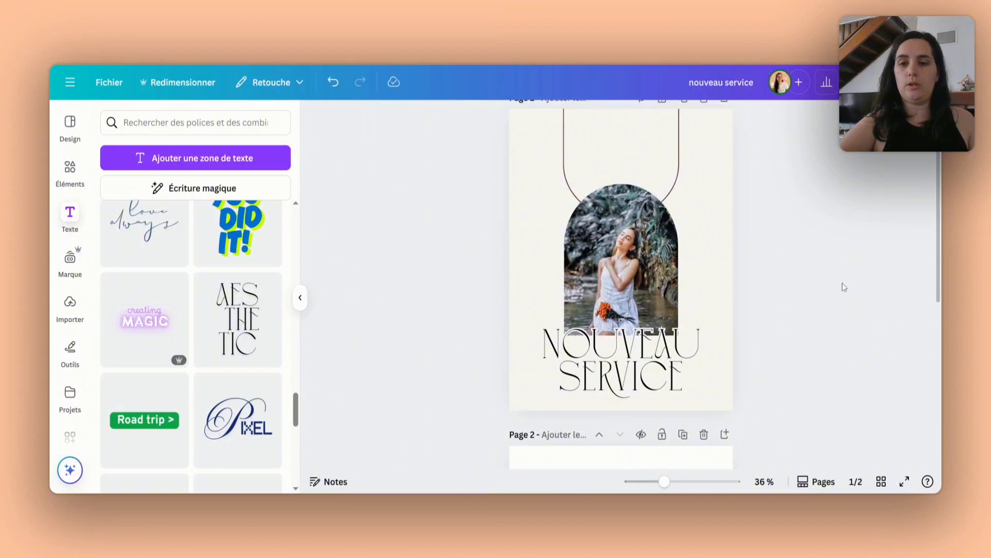
{"action": "scroll", "coordinate": [845, 283], "scroll_direction": "up", "scroll_amount": 1}
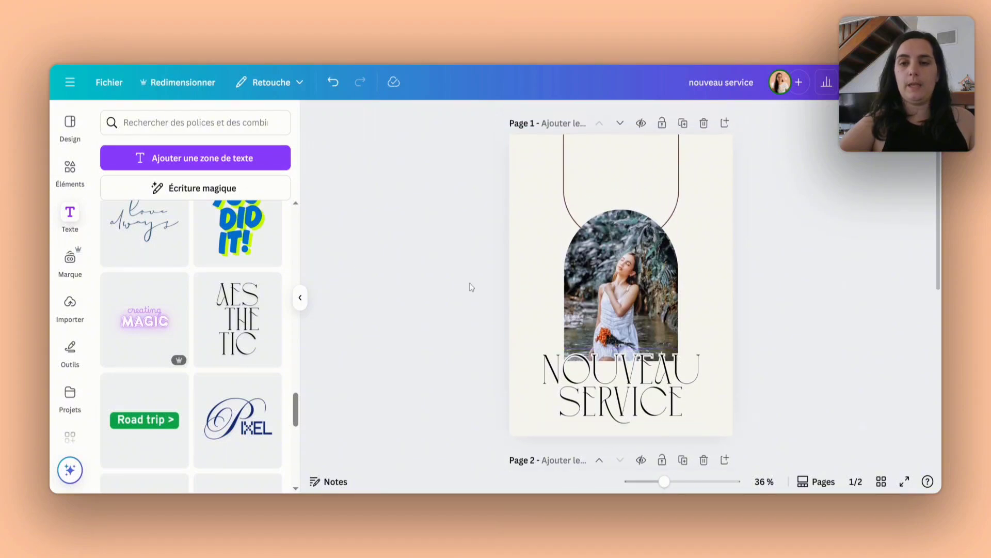
{"action": "scroll", "coordinate": [540, 331], "scroll_direction": "up", "scroll_amount": 1}
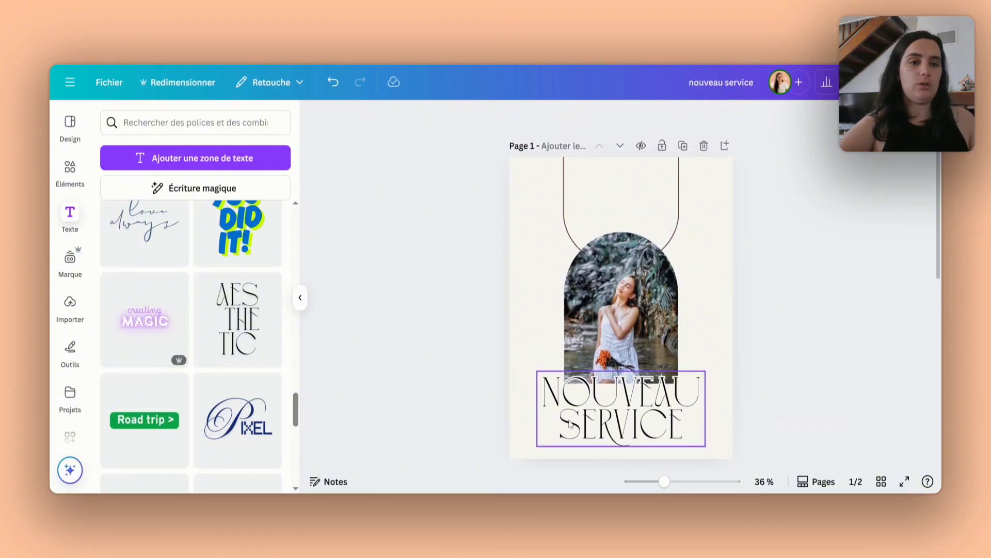
{"action": "left_click", "coordinate": [177, 159]}
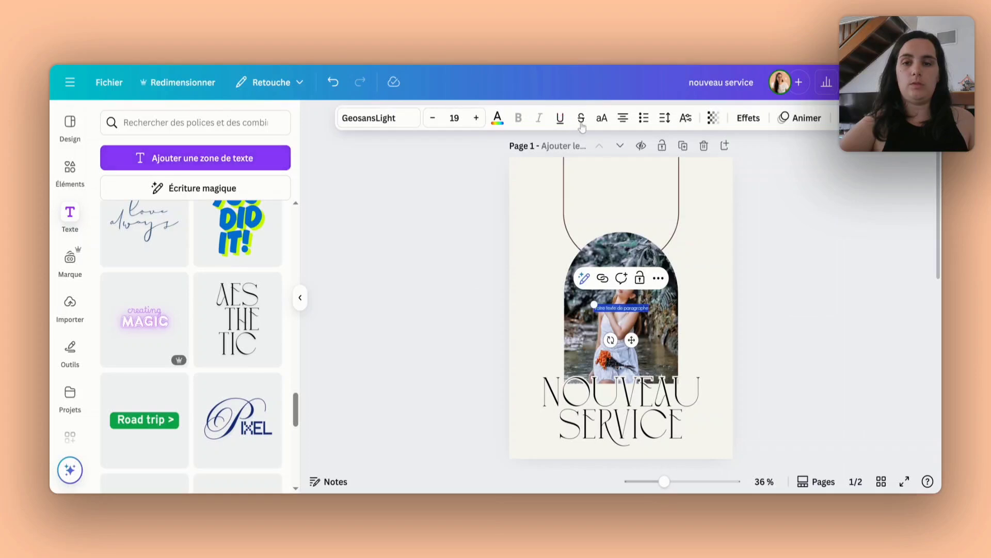
{"action": "key", "text": "BackSpace"}
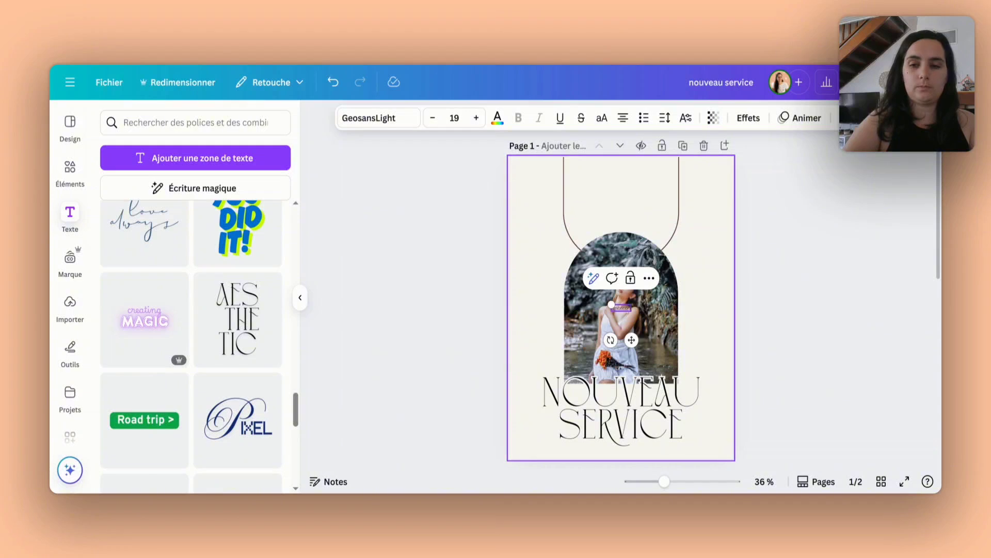
{"action": "type", "text": "am"}
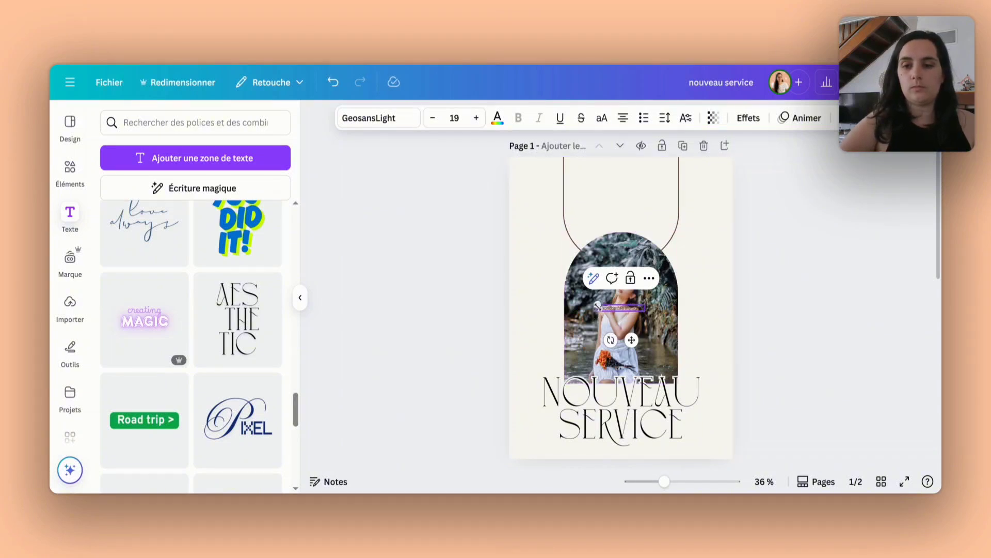
{"action": "left_click_drag", "start_coordinate": [597, 306], "coordinate": [634, 155]}
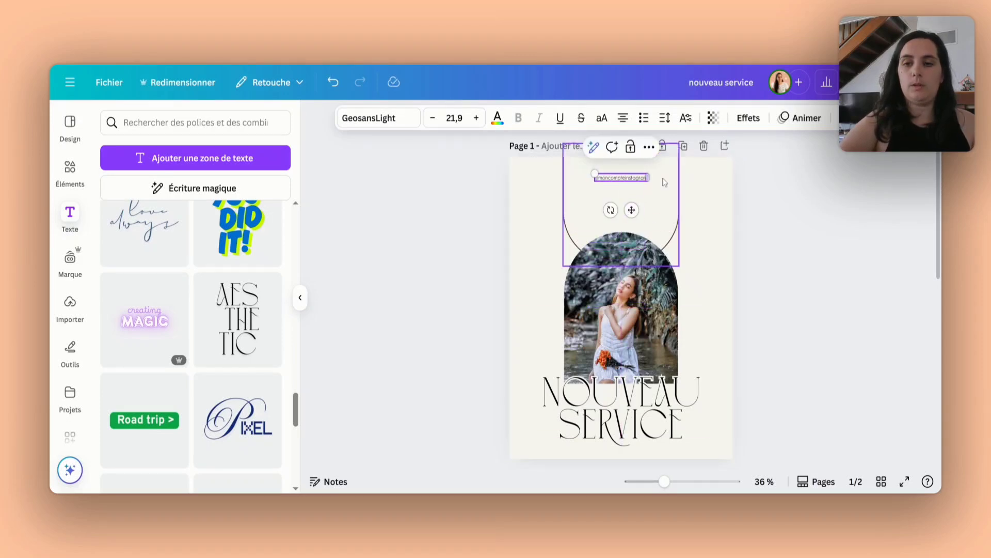
{"action": "left_click_drag", "start_coordinate": [656, 178], "coordinate": [657, 178]}
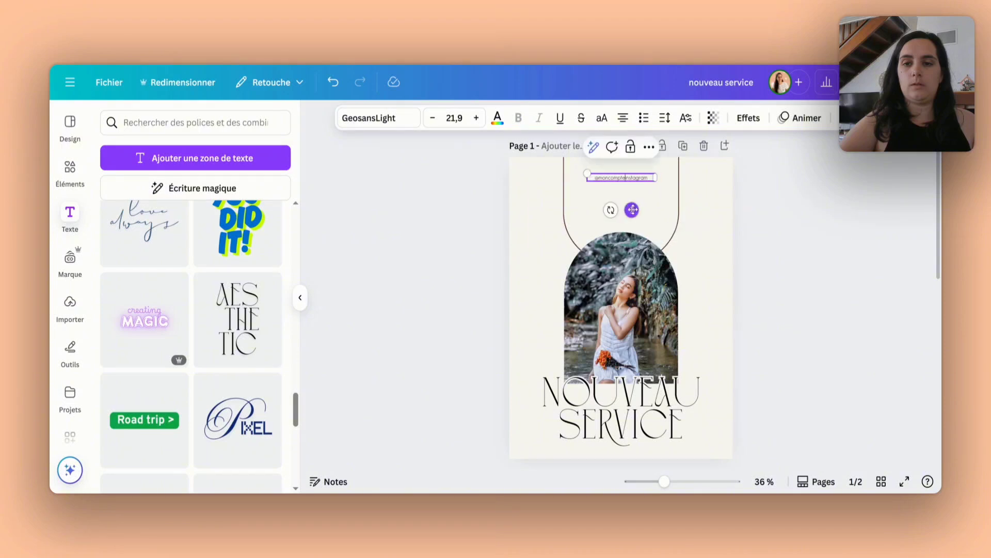
Step: Enlarge the account handle text to size 26,9, widen its box and centre it inside the outlined U shape
{"action": "left_click", "coordinate": [478, 119]}
{"action": "left_click", "coordinate": [477, 119]}
{"action": "left_click", "coordinate": [477, 119]}
{"action": "left_click", "coordinate": [477, 119]}
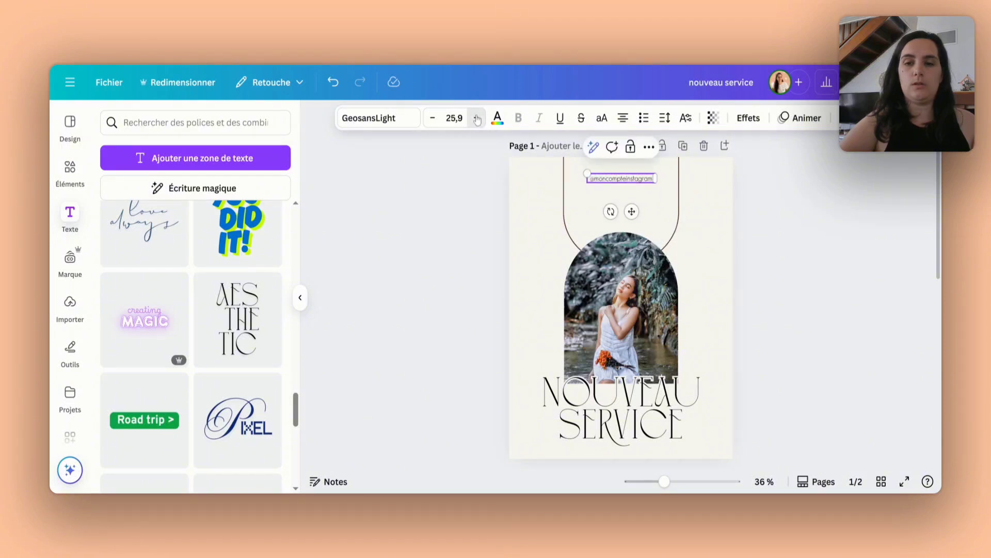
{"action": "left_click", "coordinate": [477, 119]}
{"action": "left_click", "coordinate": [458, 221]}
{"action": "left_click", "coordinate": [648, 184]}
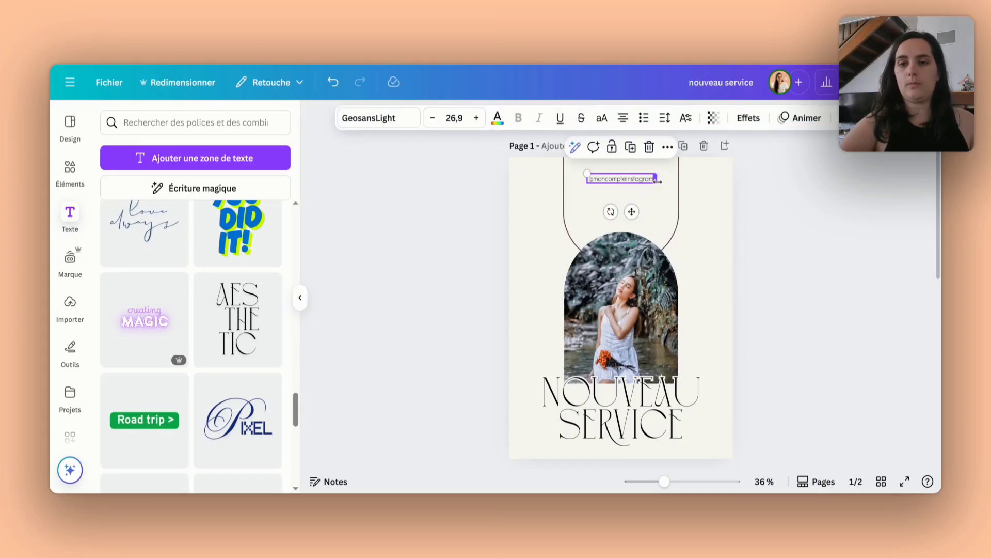
{"action": "left_click_drag", "start_coordinate": [657, 181], "coordinate": [631, 210]}
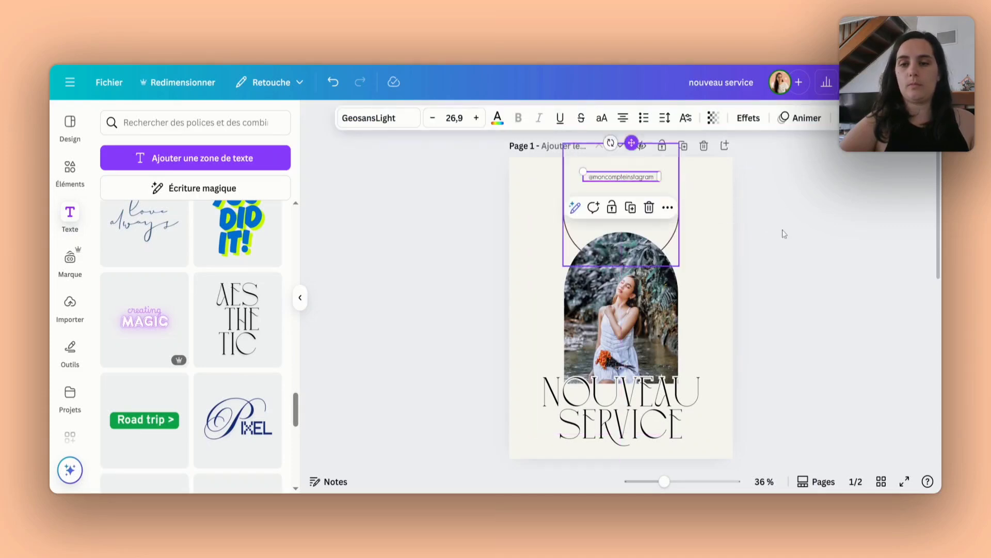
Step: Add a square shape over the photo's left edge and fill it with the document's beige colour
{"action": "left_click", "coordinate": [783, 234]}
{"action": "scroll", "coordinate": [748, 362], "scroll_direction": "down", "scroll_amount": 1}
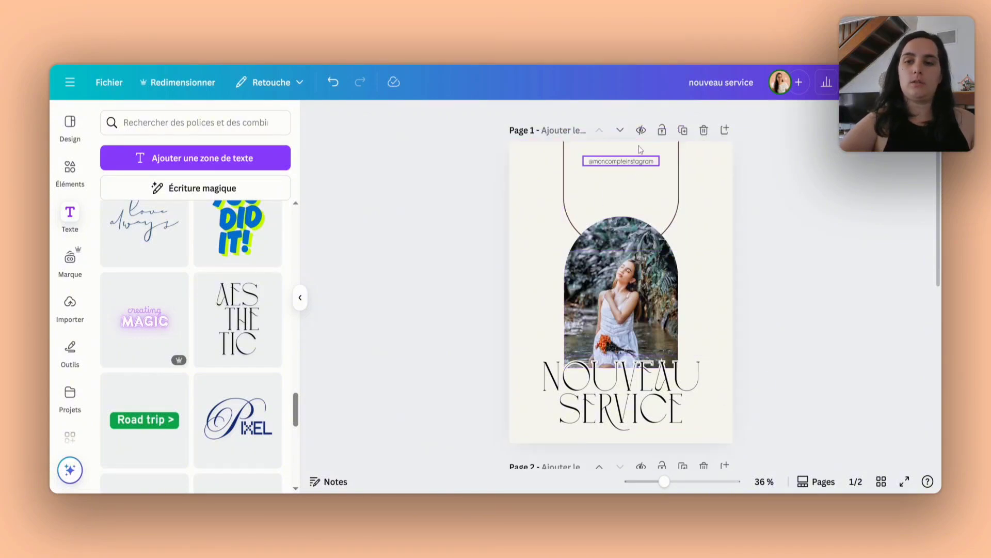
{"action": "left_click", "coordinate": [69, 171]}
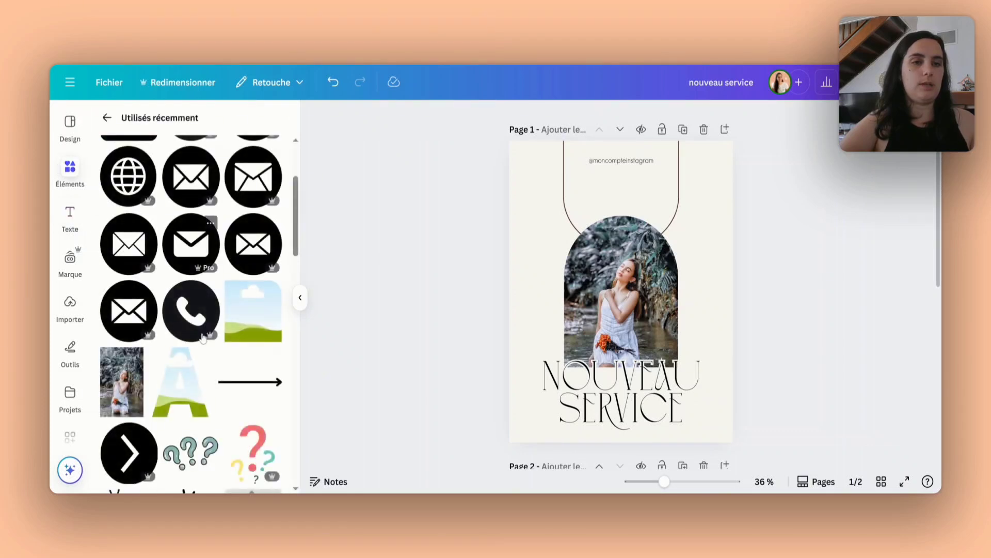
{"action": "scroll", "coordinate": [203, 336], "scroll_direction": "up", "scroll_amount": 1}
{"action": "scroll", "coordinate": [203, 337], "scroll_direction": "up", "scroll_amount": 1}
{"action": "left_click", "coordinate": [107, 118]}
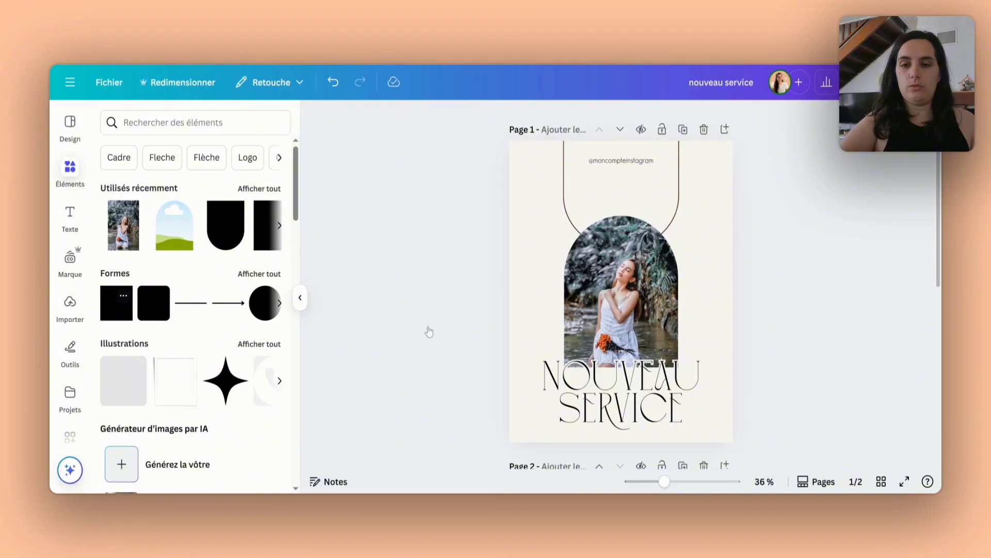
{"action": "left_click", "coordinate": [468, 285]}
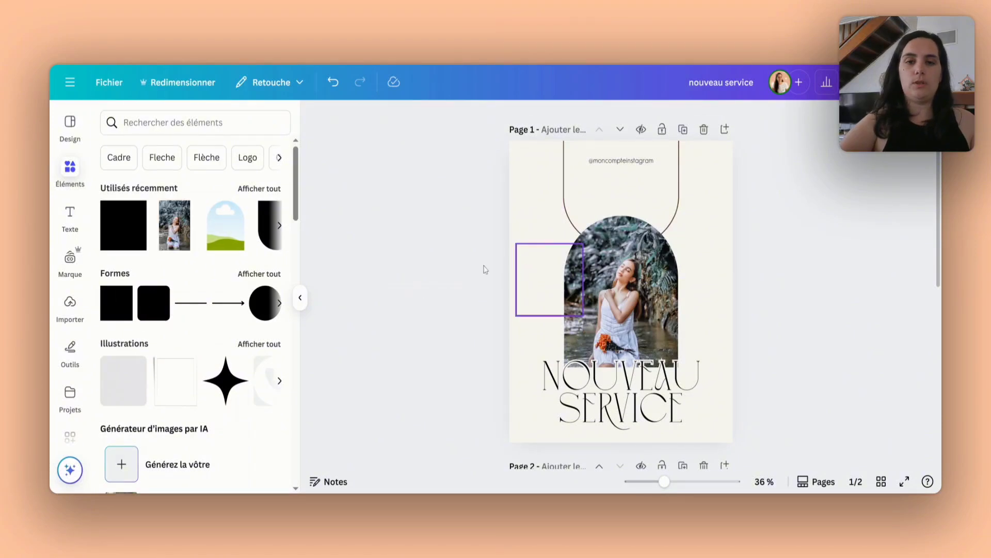
{"action": "left_click", "coordinate": [548, 279]}
{"action": "left_click_drag", "start_coordinate": [548, 279], "coordinate": [562, 291]}
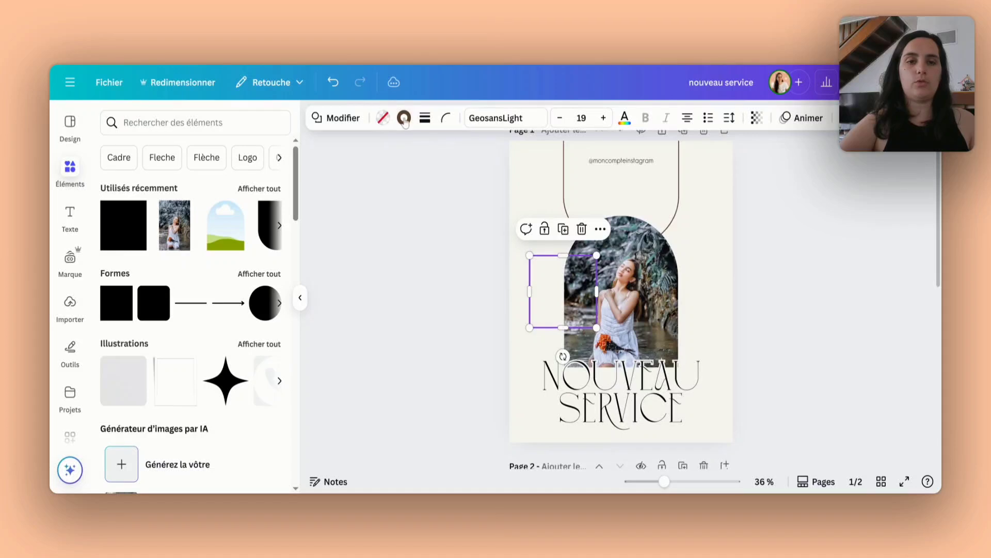
{"action": "left_click", "coordinate": [405, 119]}
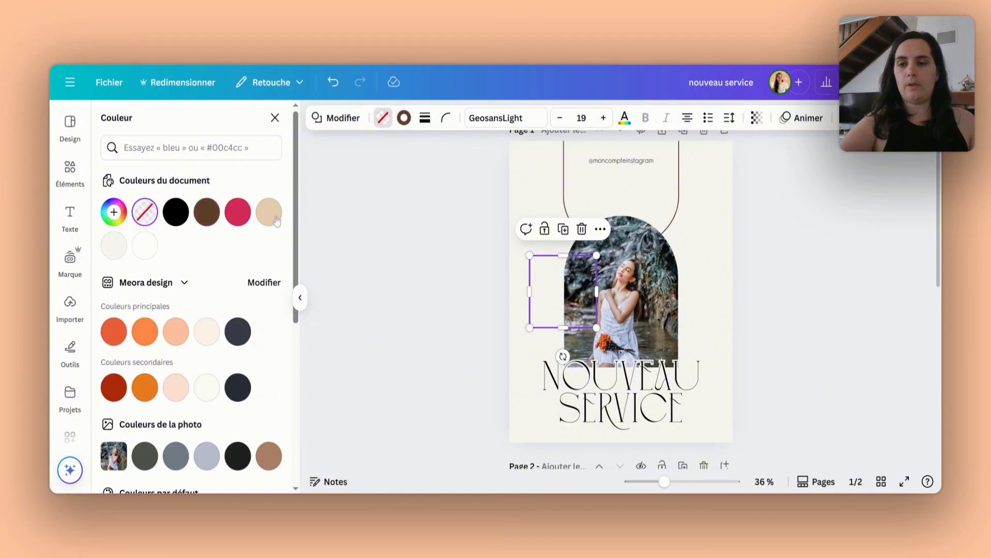
{"action": "left_click", "coordinate": [269, 212]}
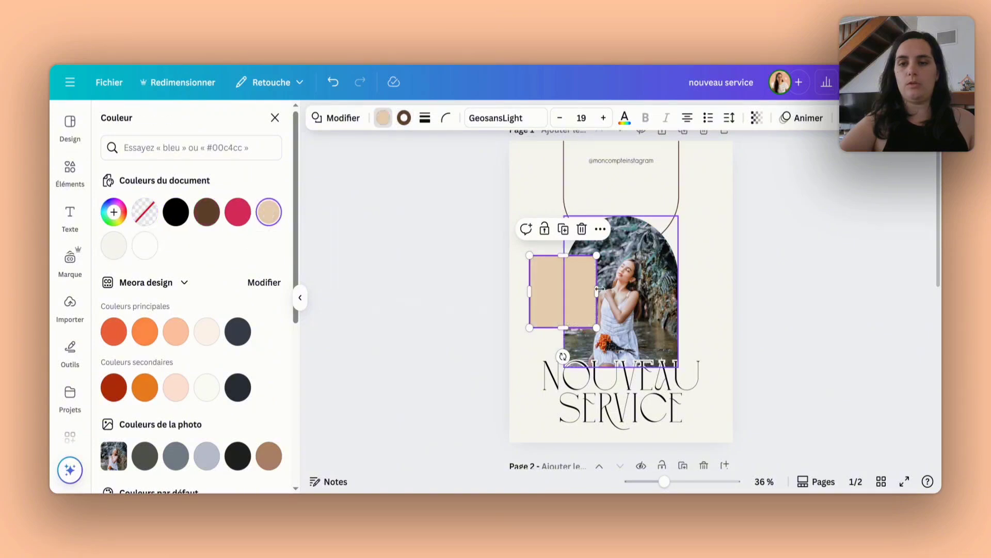
Step: Reshape the square into a thin band about 1221 px wide, centred behind the title's first line, and fill it with the document's off-white
{"action": "left_click_drag", "start_coordinate": [596, 291], "coordinate": [786, 282]}
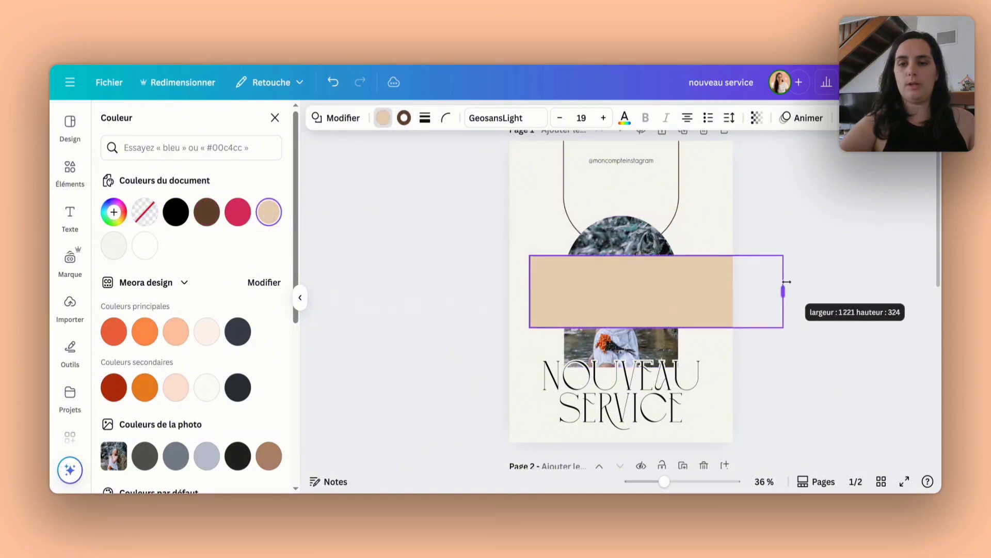
{"action": "left_click_drag", "start_coordinate": [655, 256], "coordinate": [672, 291]}
{"action": "left_click_drag", "start_coordinate": [702, 326], "coordinate": [695, 364]}
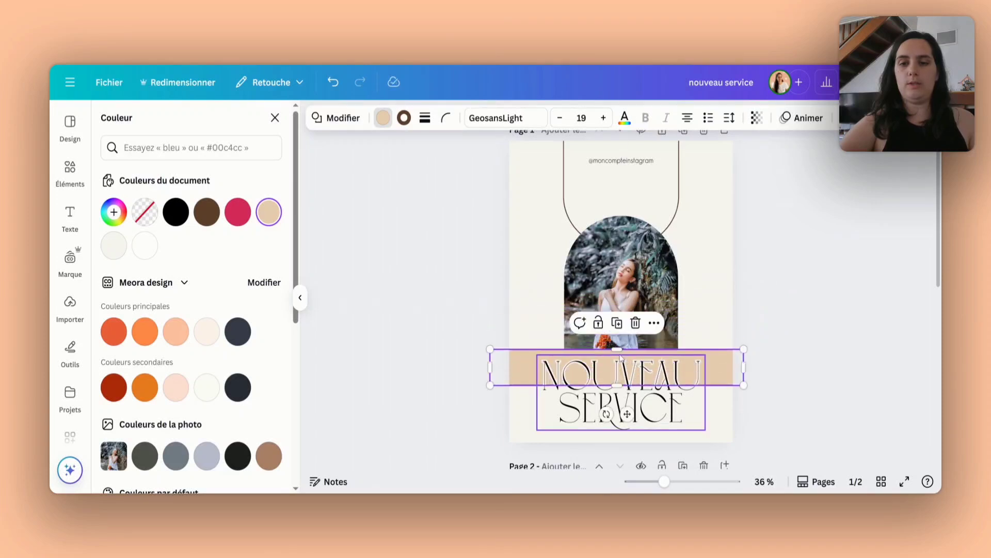
{"action": "left_click_drag", "start_coordinate": [621, 358], "coordinate": [625, 356]}
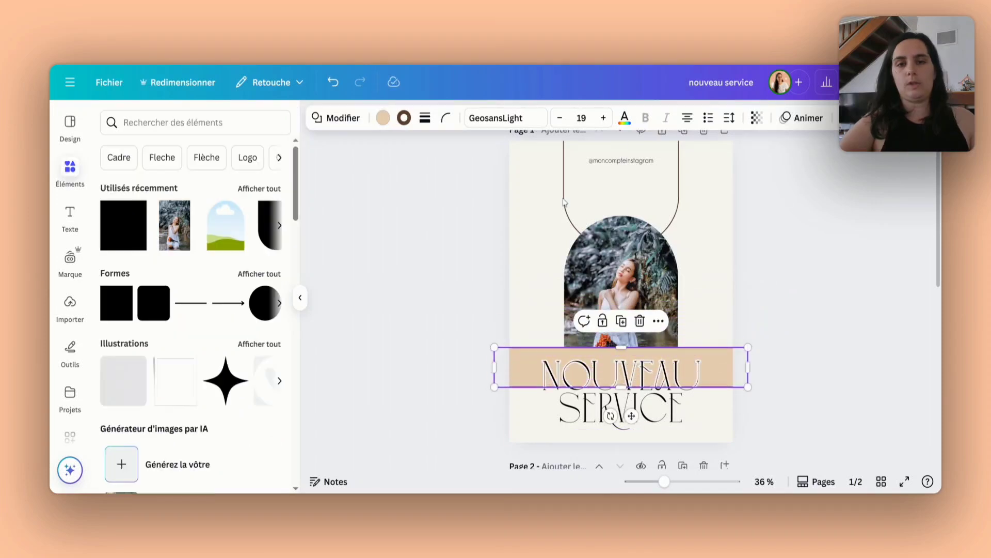
{"action": "left_click", "coordinate": [383, 117]}
{"action": "key", "text": "Delete"}
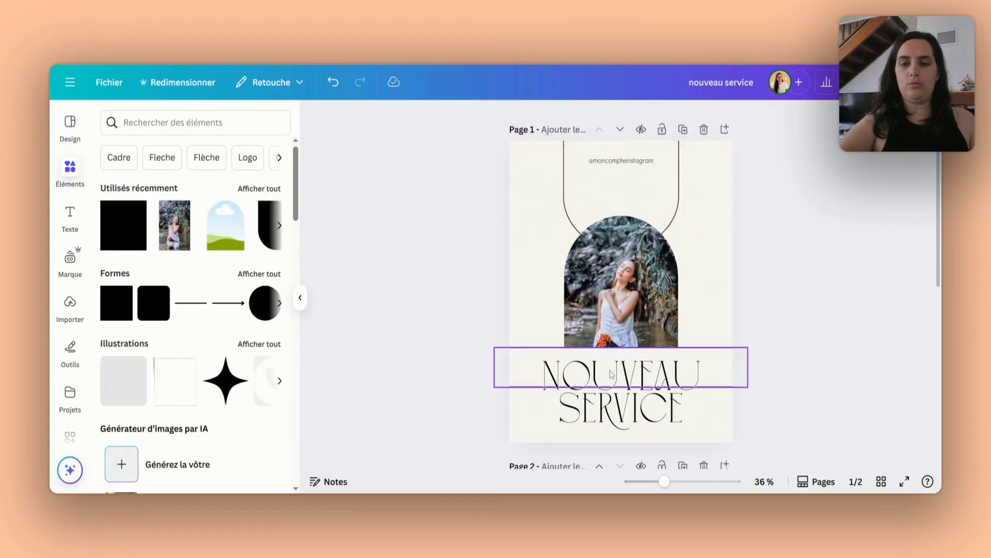
Step: Apply the Arrière-plan effect to the title with Écart 17 and the document's off-white colour
{"action": "left_click", "coordinate": [642, 383]}
{"action": "left_click", "coordinate": [749, 118]}
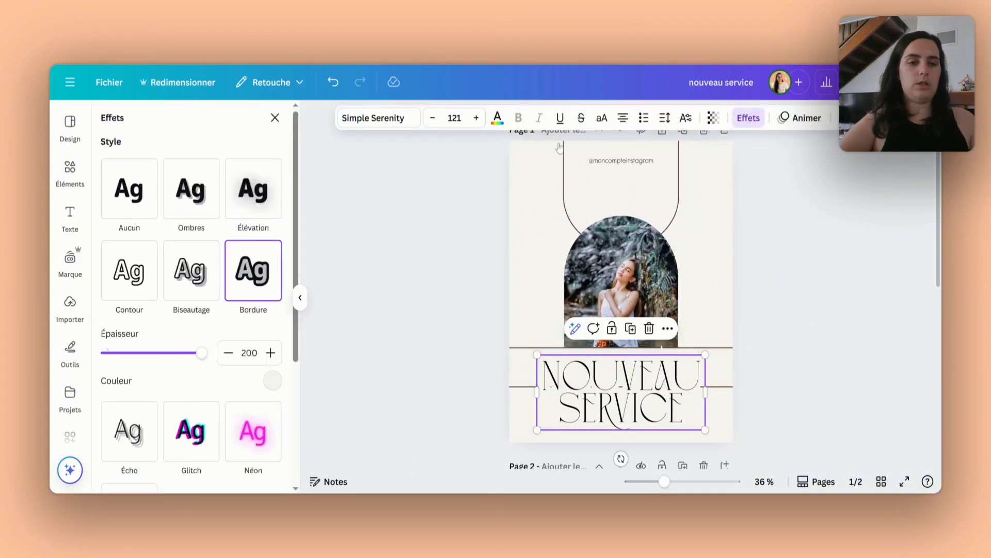
{"action": "scroll", "coordinate": [195, 309], "scroll_direction": "down", "scroll_amount": 3}
{"action": "left_click", "coordinate": [129, 435]}
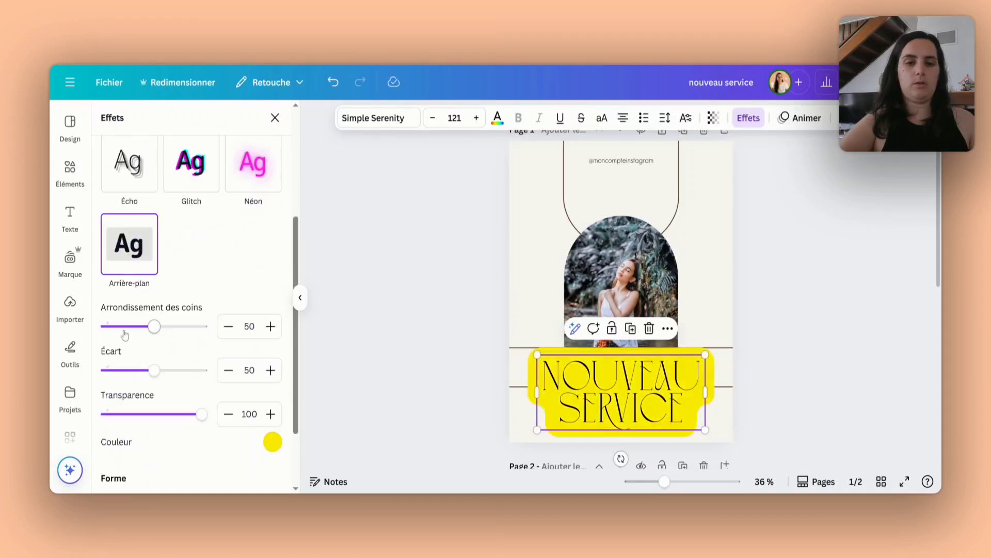
{"action": "scroll", "coordinate": [123, 318], "scroll_direction": "down", "scroll_amount": 2}
{"action": "left_click", "coordinate": [123, 316]}
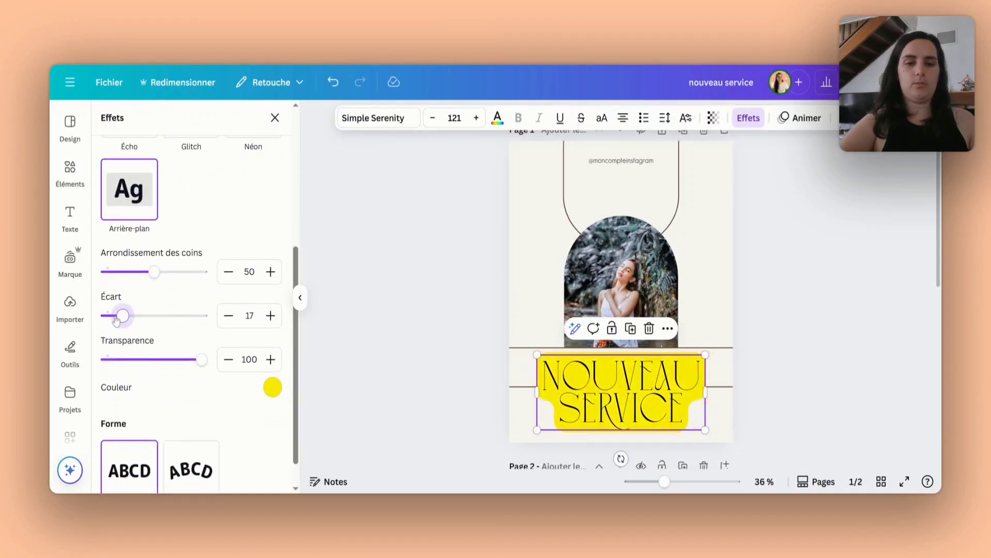
{"action": "left_click", "coordinate": [272, 388]}
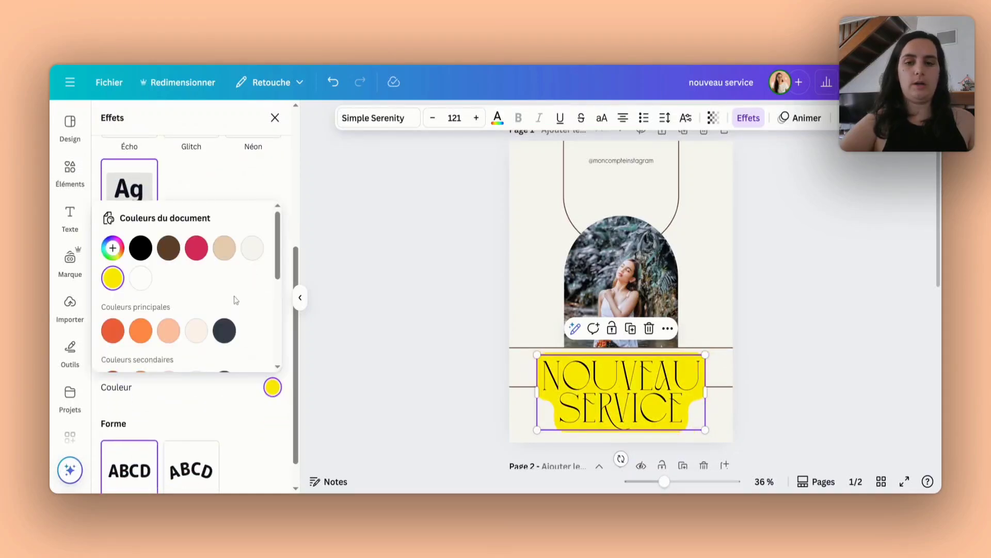
{"action": "left_click", "coordinate": [252, 248]}
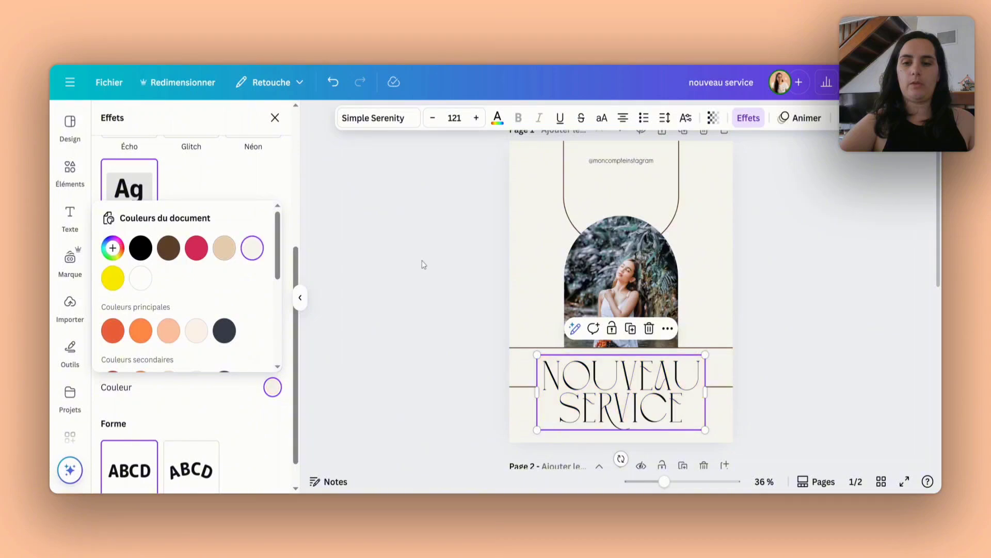
{"action": "left_click", "coordinate": [423, 262]}
{"action": "left_click", "coordinate": [842, 258]}
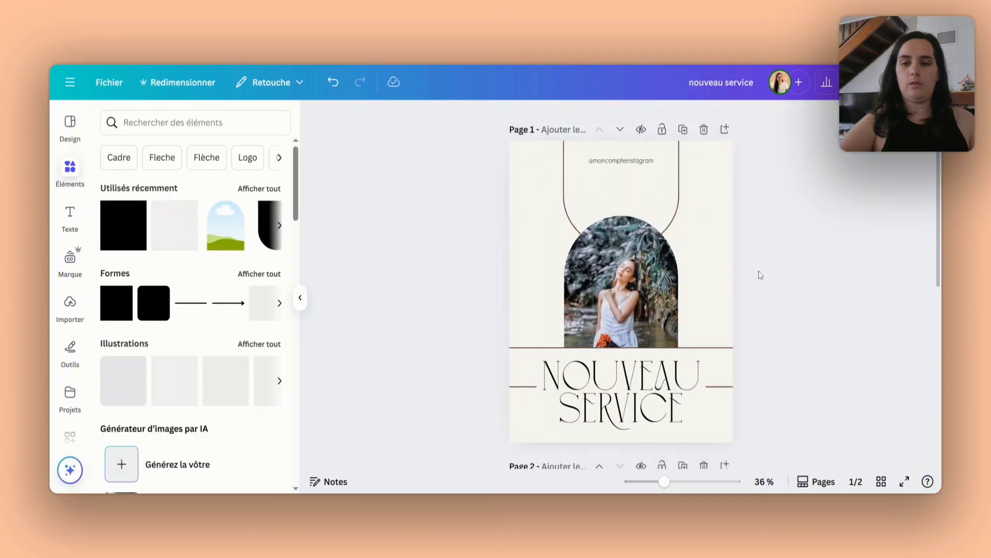
Step: Lower the title slightly within the band, and shift the title and band together a little up the page
{"action": "left_click_drag", "start_coordinate": [636, 391], "coordinate": [637, 398]}
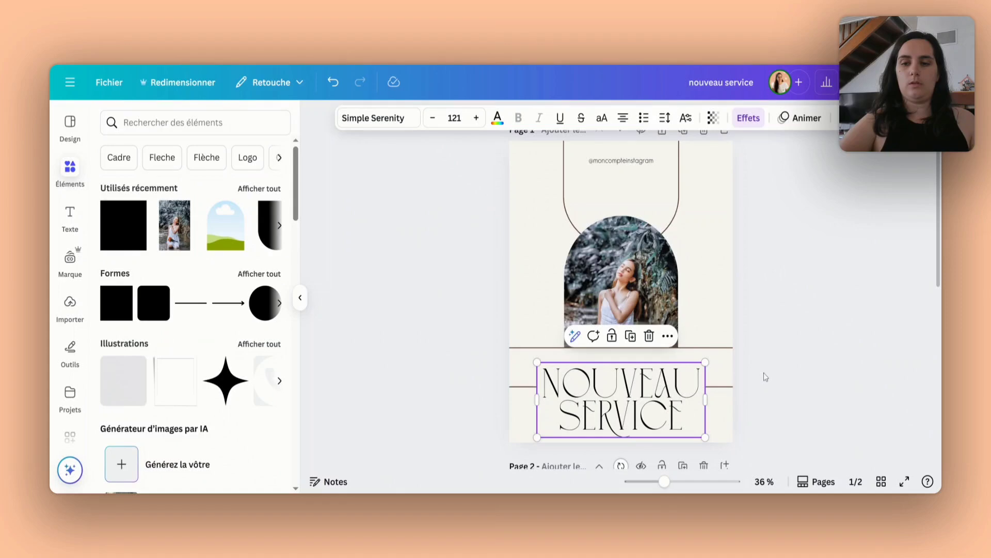
{"action": "left_click", "coordinate": [795, 391]}
{"action": "left_click_drag", "start_coordinate": [765, 419], "coordinate": [624, 375]}
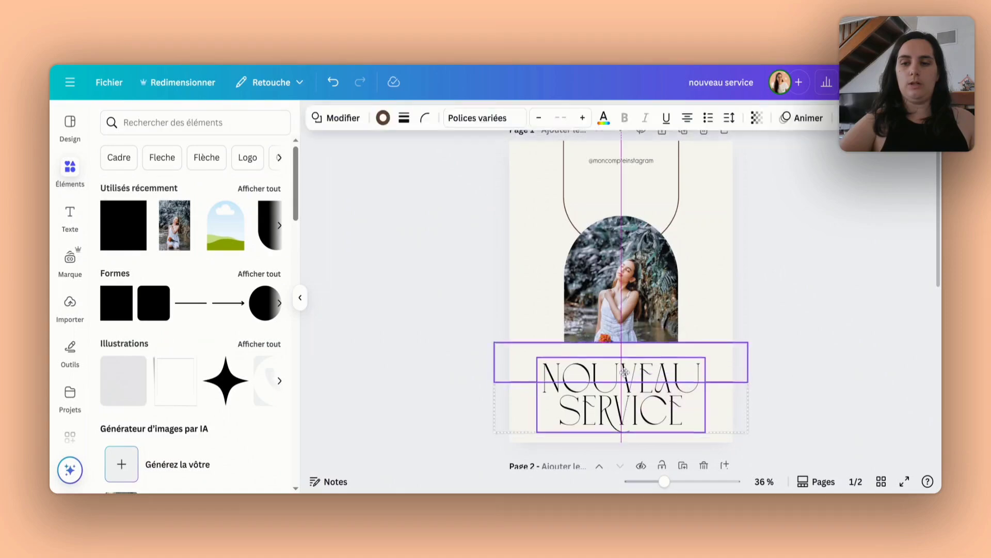
{"action": "left_click", "coordinate": [817, 309]}
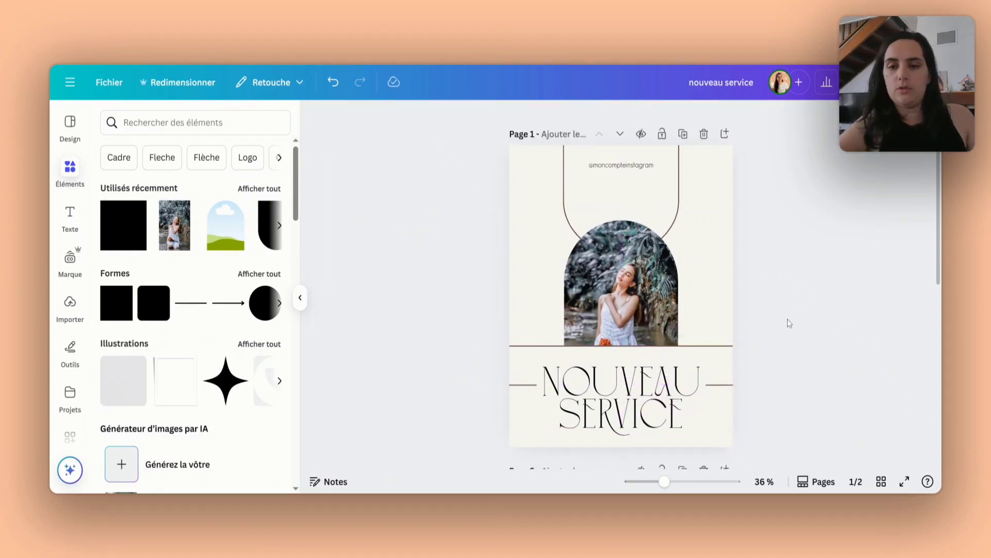
{"action": "scroll", "coordinate": [785, 323], "scroll_direction": "down", "scroll_amount": 4}
{"action": "scroll", "coordinate": [789, 322], "scroll_direction": "up", "scroll_amount": 1}
{"action": "scroll", "coordinate": [788, 318], "scroll_direction": "up", "scroll_amount": 2}
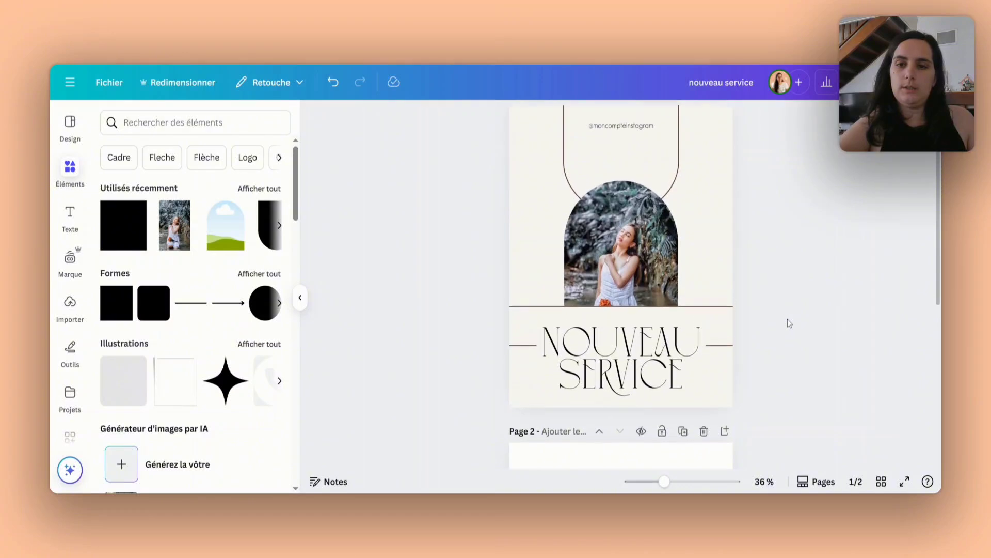
Step: Duplicate the account handle text, change the copy to "graphiste webdesigner", narrow it to two lines and place it right of the photo
{"action": "left_click", "coordinate": [629, 138]}
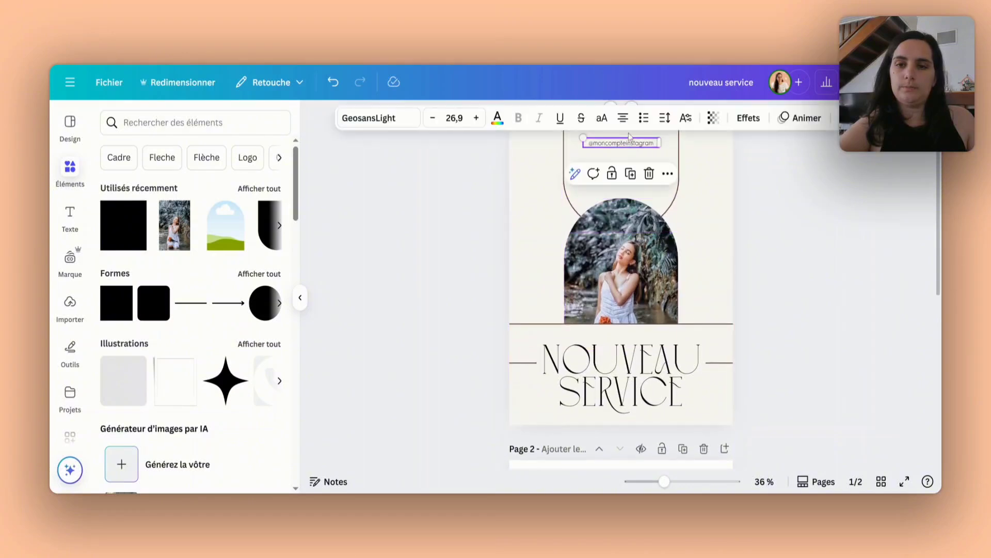
{"action": "left_click", "coordinate": [629, 174]}
{"action": "left_click_drag", "start_coordinate": [627, 144], "coordinate": [562, 253]}
{"action": "double_click", "coordinate": [562, 254]}
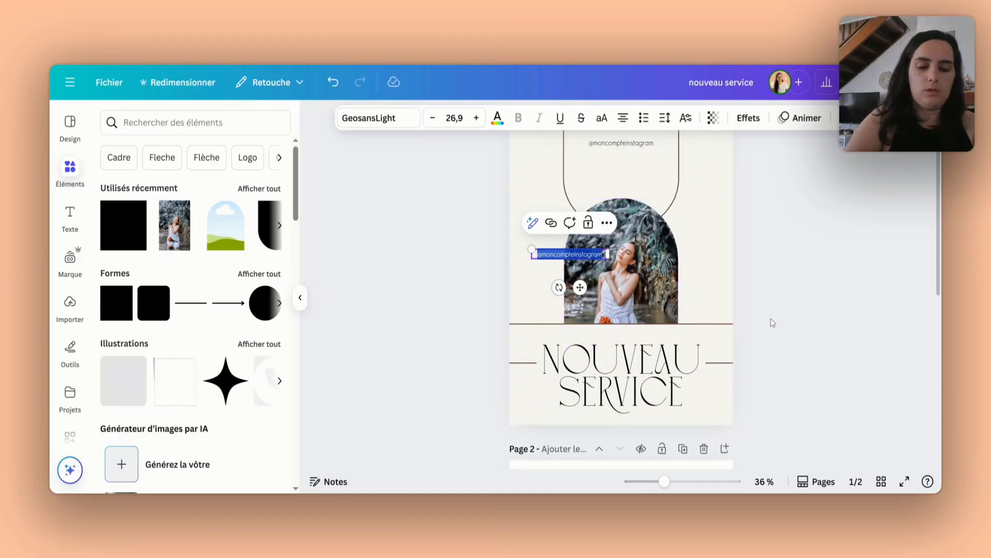
{"action": "key", "text": "BackSpace"}
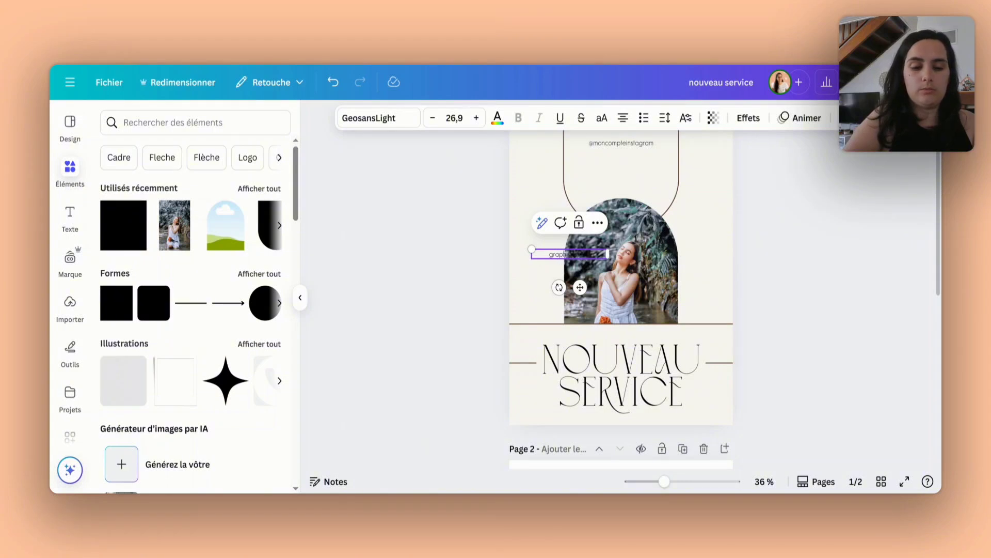
{"action": "type", "text": "graphiste web"}
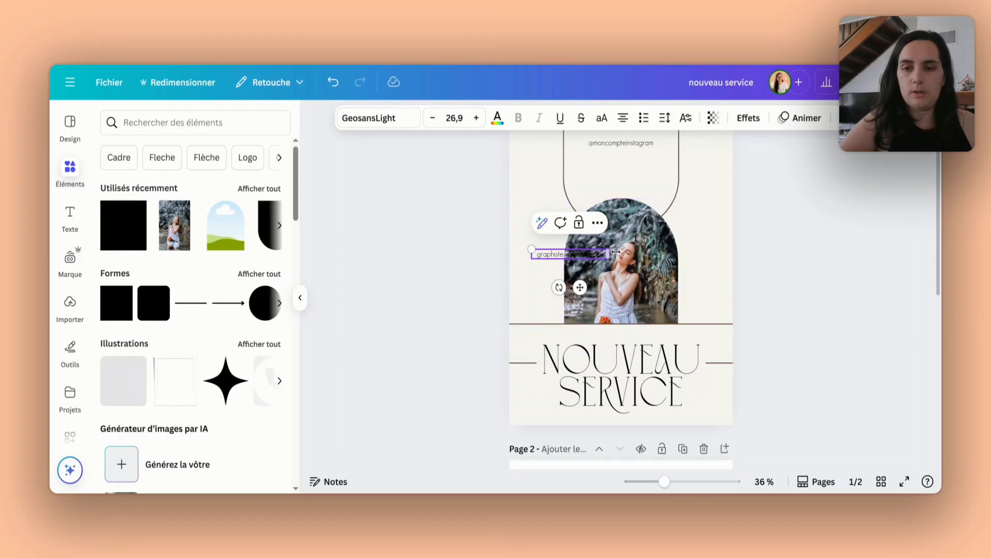
{"action": "left_click_drag", "start_coordinate": [606, 254], "coordinate": [575, 259]}
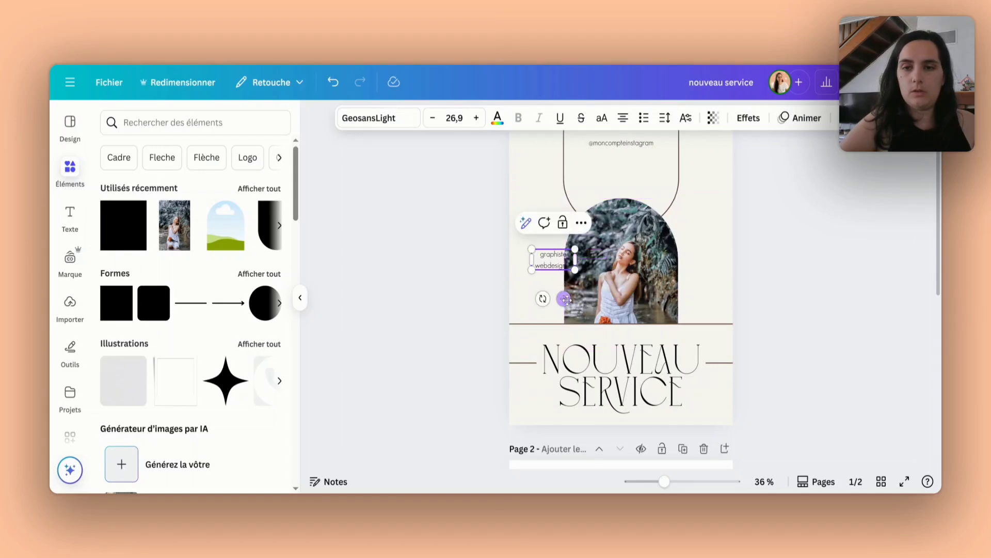
{"action": "left_click_drag", "start_coordinate": [565, 298], "coordinate": [719, 308]}
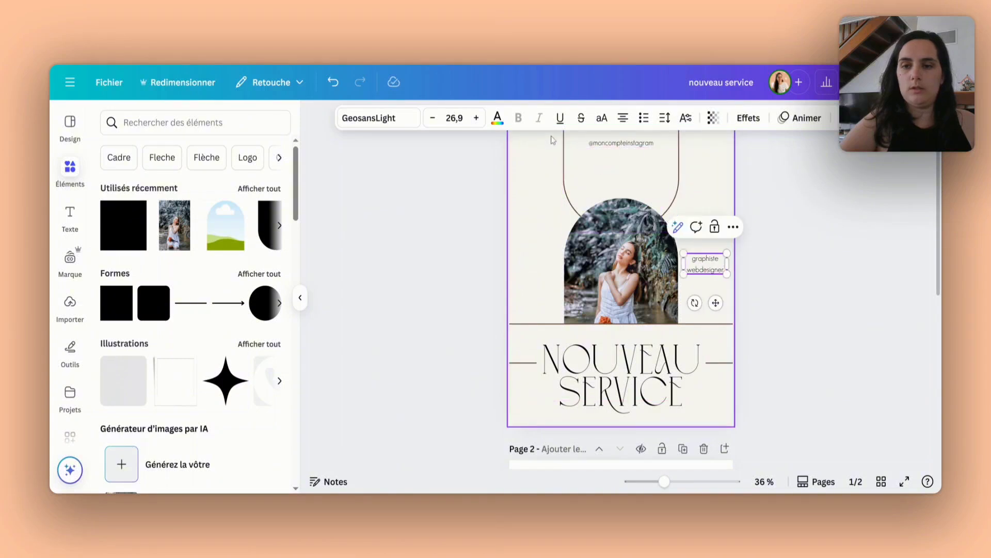
Step: Left-align the "graphiste webdesigner" text
{"action": "left_click", "coordinate": [762, 209]}
{"action": "left_click", "coordinate": [717, 262]}
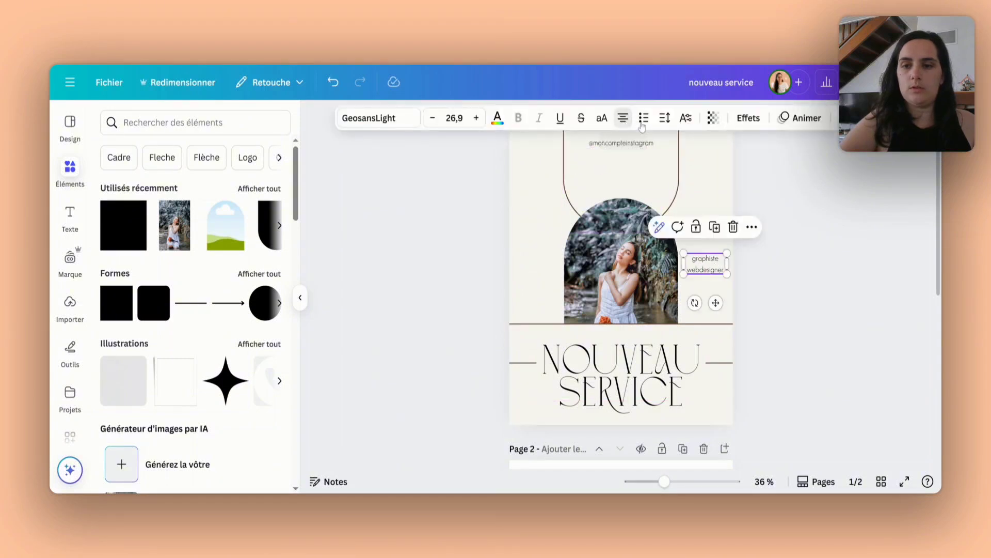
{"action": "key", "text": "ctrl+shift+l"}
{"action": "left_click", "coordinate": [761, 243]}
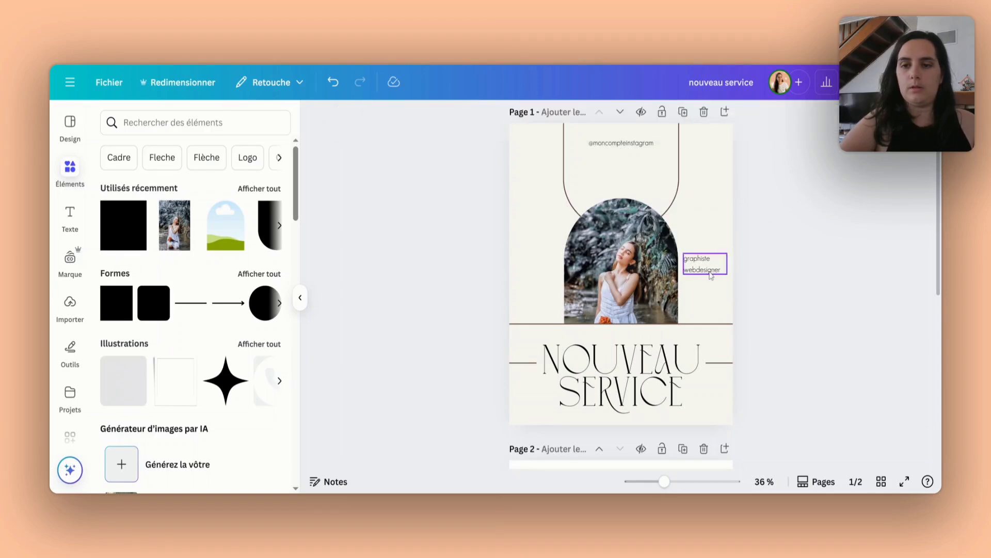
Step: Place a copy of the "graphiste webdesigner" text left of the photo at the same height and change it to "Créer son site internet seul"
{"action": "left_click_drag", "start_coordinate": [708, 265], "coordinate": [540, 275]}
{"action": "double_click", "coordinate": [540, 277]}
{"action": "type", "text": "Créer"}
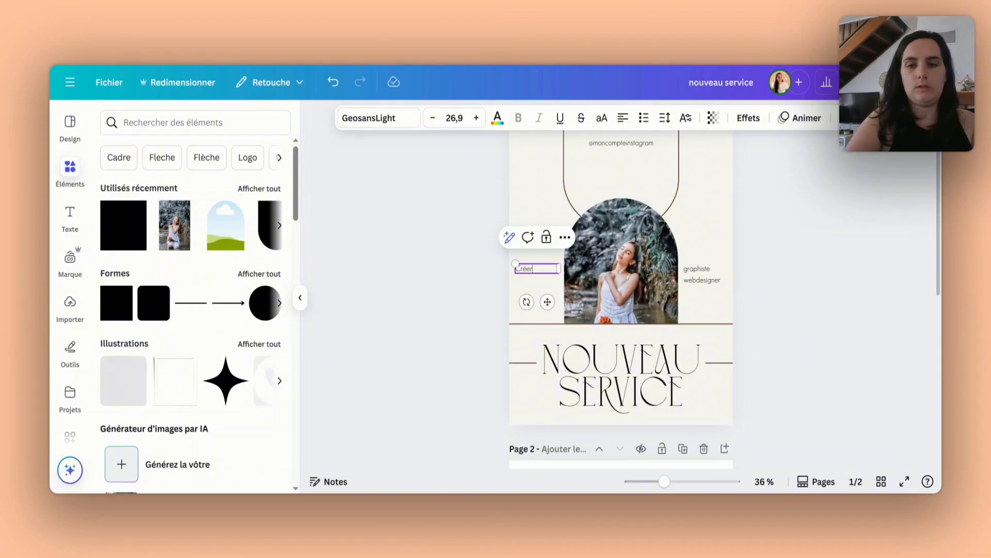
{"action": "type", "text": " son site int"}
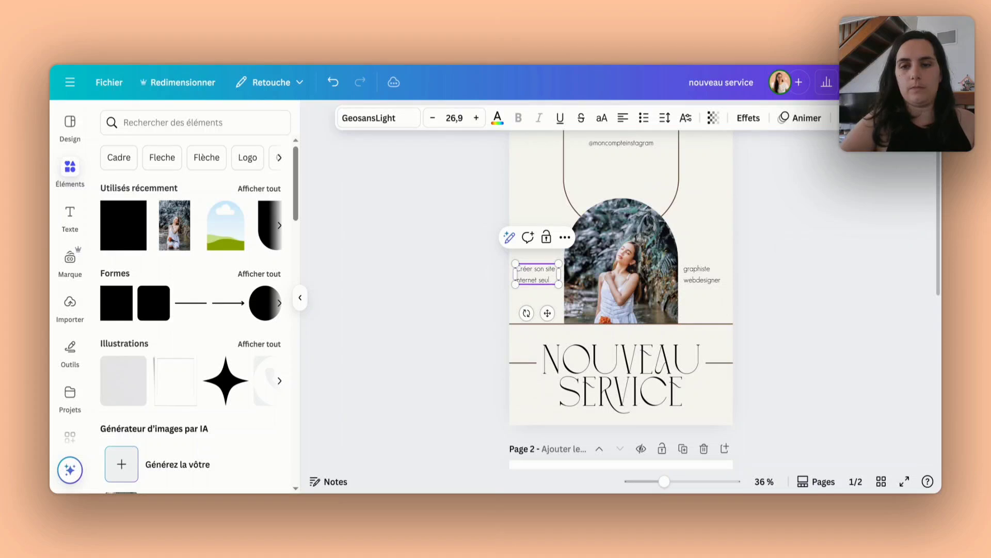
{"action": "type", "text": "ernet seul"}
{"action": "left_click", "coordinate": [432, 278]}
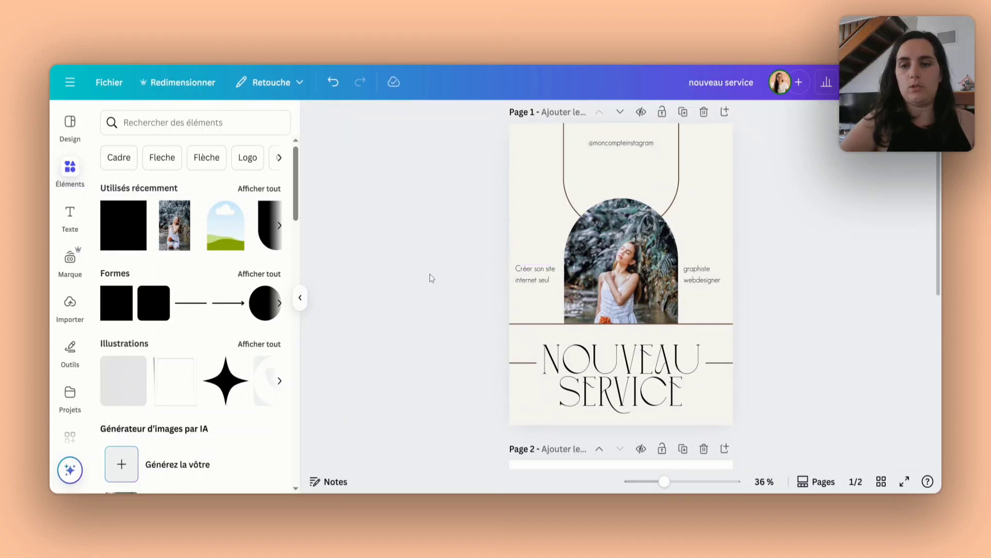
Step: Right-align the "Créer son site internet seul" text and capitalise the opposite text as "Graphiste Webdesigner"
{"action": "left_click", "coordinate": [538, 278]}
{"action": "left_click", "coordinate": [623, 124]}
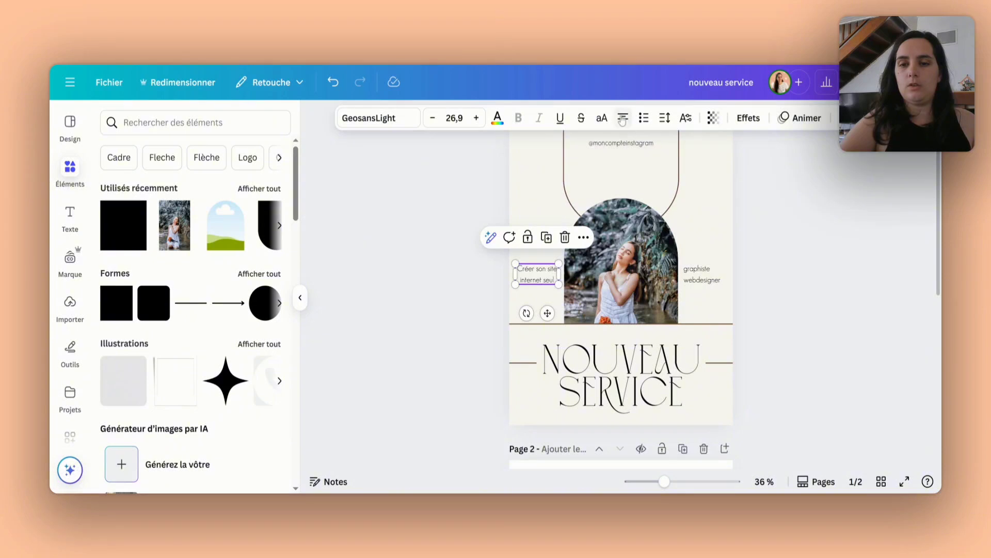
{"action": "left_click", "coordinate": [623, 121]}
{"action": "left_click", "coordinate": [686, 274]}
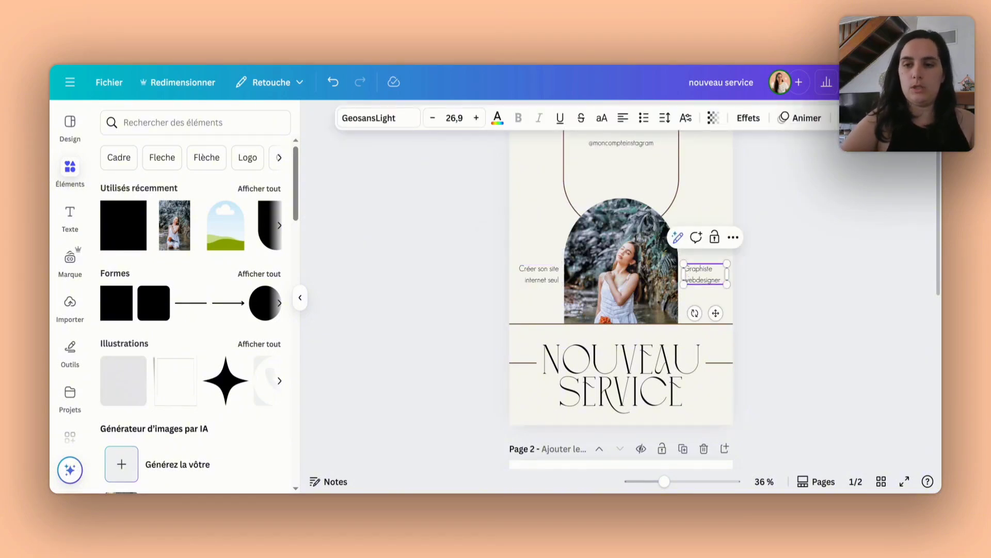
{"action": "left_click", "coordinate": [788, 264]}
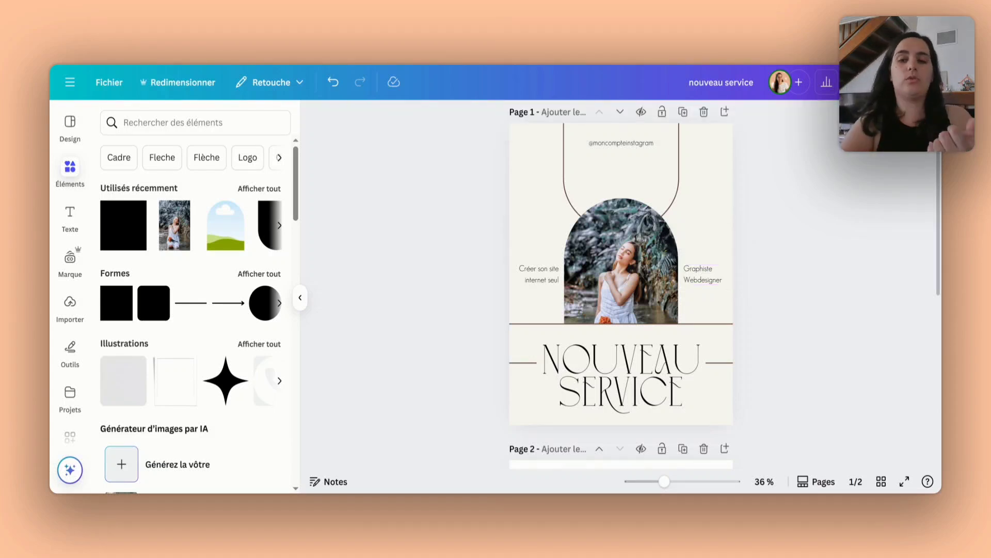
Step: Search the elements for "arrow" and place a small curved arrow in the page's lower-right corner beside the "SERVICE" word
{"action": "scroll", "coordinate": [620, 289], "scroll_direction": "down", "scroll_amount": 1}
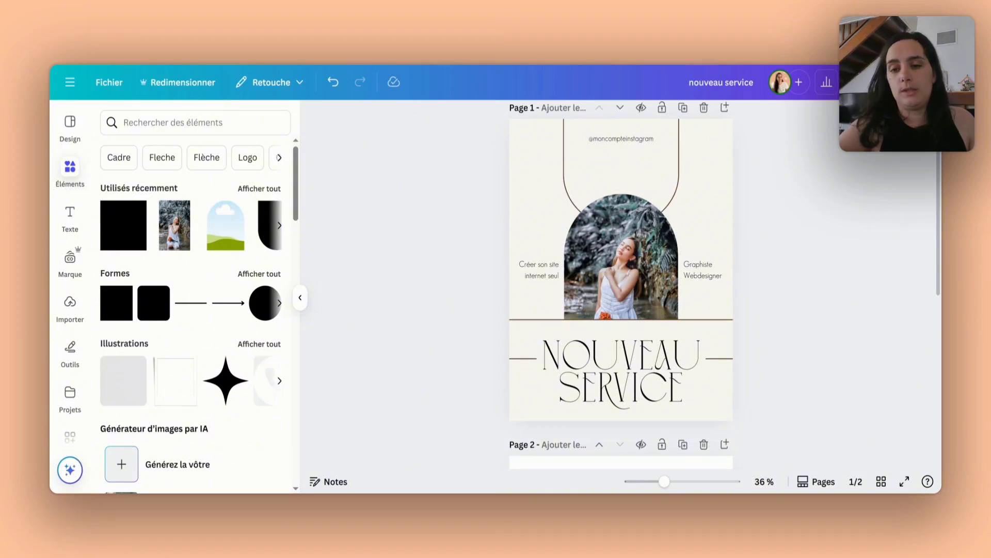
{"action": "scroll", "coordinate": [621, 289], "scroll_direction": "up", "scroll_amount": 1}
{"action": "scroll", "coordinate": [620, 289], "scroll_direction": "down", "scroll_amount": 1}
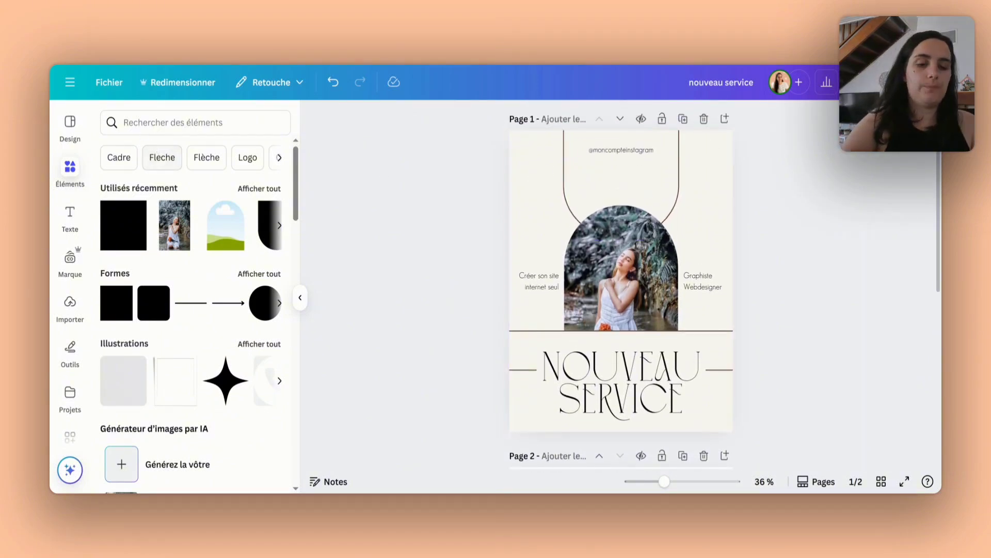
{"action": "left_click", "coordinate": [163, 123]}
{"action": "type", "text": "arrow"}
{"action": "key", "text": "Return"}
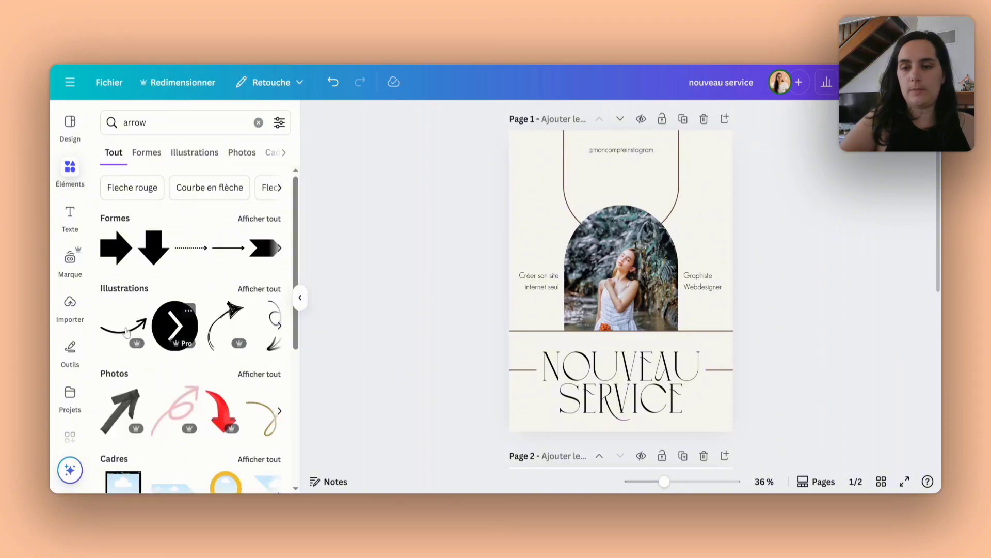
{"action": "left_click_drag", "start_coordinate": [595, 325], "coordinate": [722, 440]}
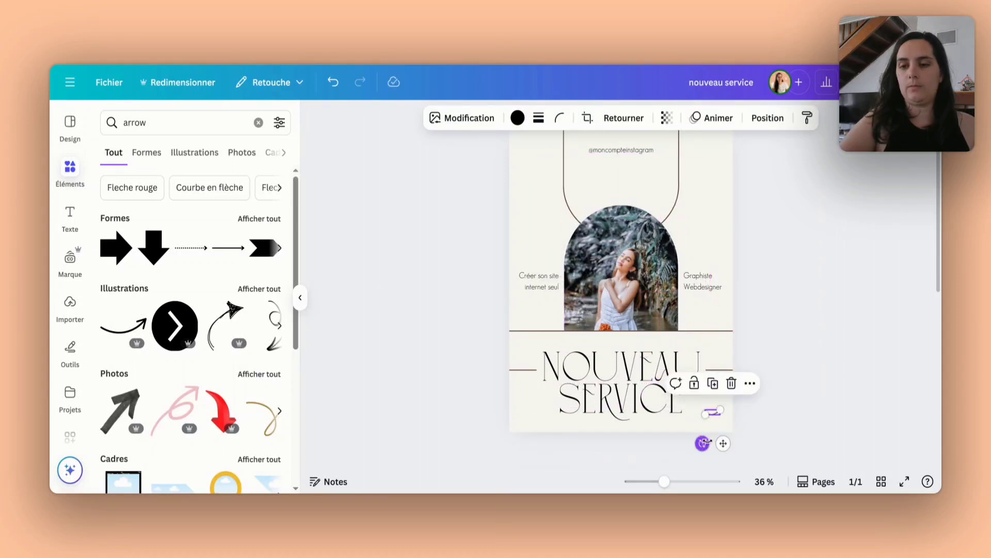
{"action": "left_click", "coordinate": [802, 386]}
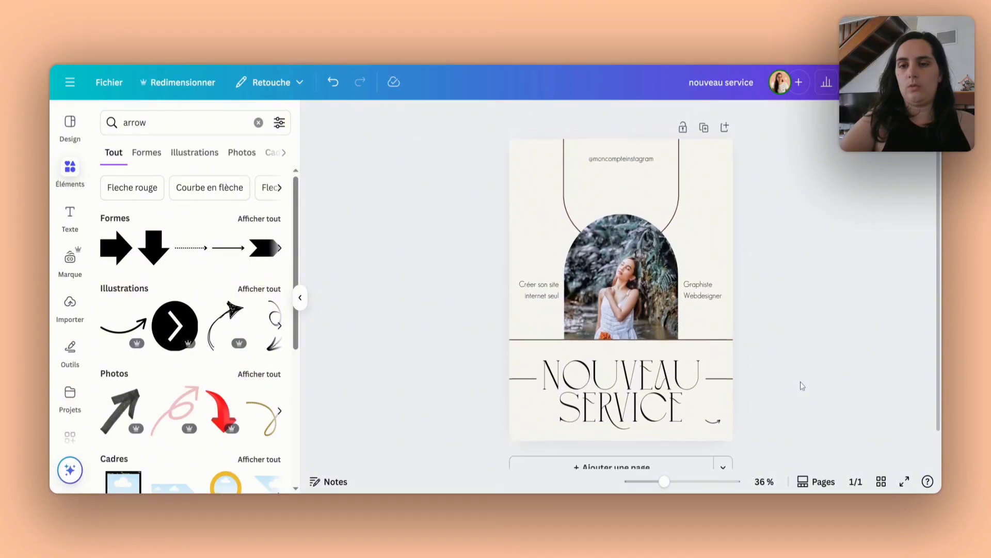
Step: Move the arch-framed photo slightly up so more of its lower part shows above the title band
{"action": "left_click", "coordinate": [651, 252]}
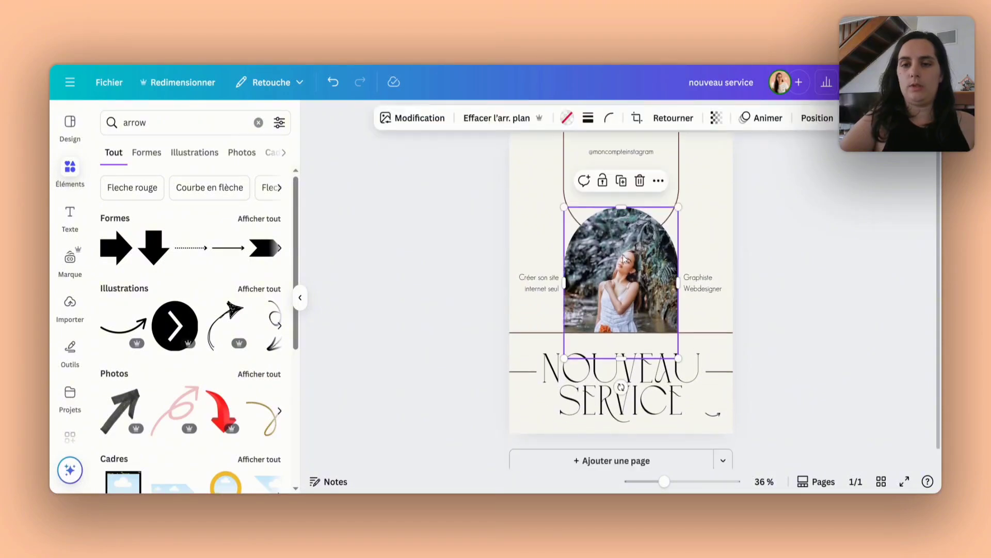
{"action": "left_click_drag", "start_coordinate": [623, 258], "coordinate": [624, 240]}
{"action": "left_click", "coordinate": [847, 202]}
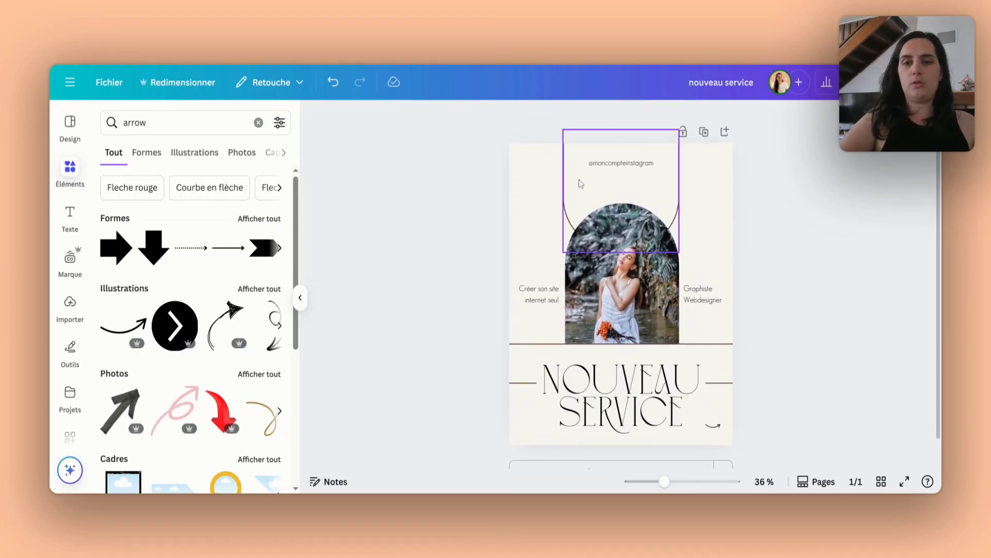
Step: Set the U shape's border colour to the magenta #A41E5F
{"action": "left_click", "coordinate": [568, 160]}
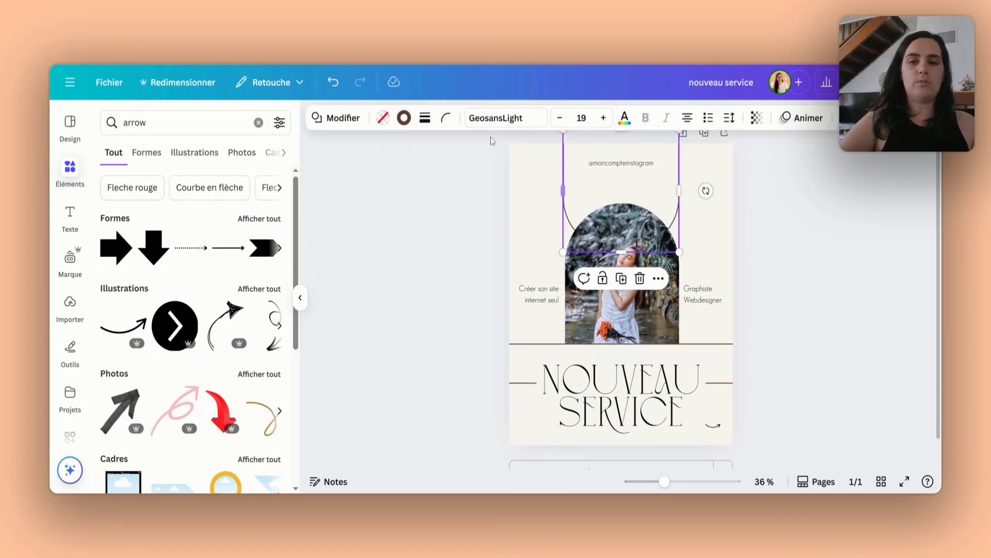
{"action": "left_click", "coordinate": [405, 118]}
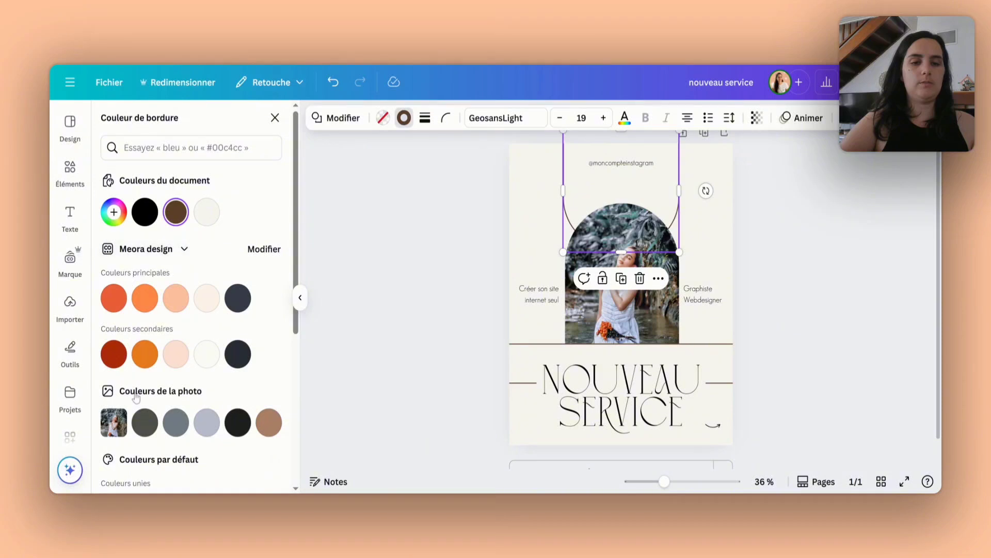
{"action": "scroll", "coordinate": [136, 397], "scroll_direction": "down", "scroll_amount": 5}
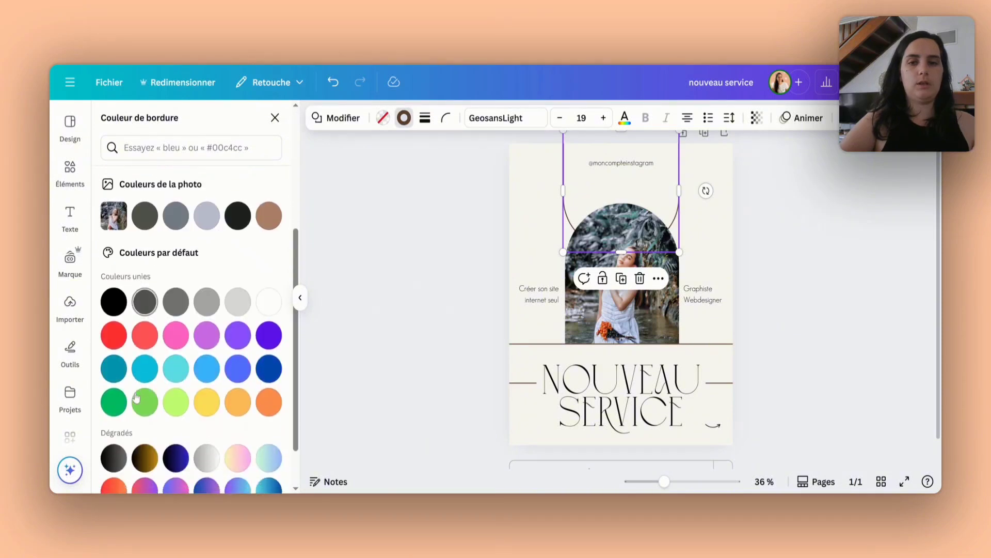
{"action": "scroll", "coordinate": [136, 397], "scroll_direction": "up", "scroll_amount": 5}
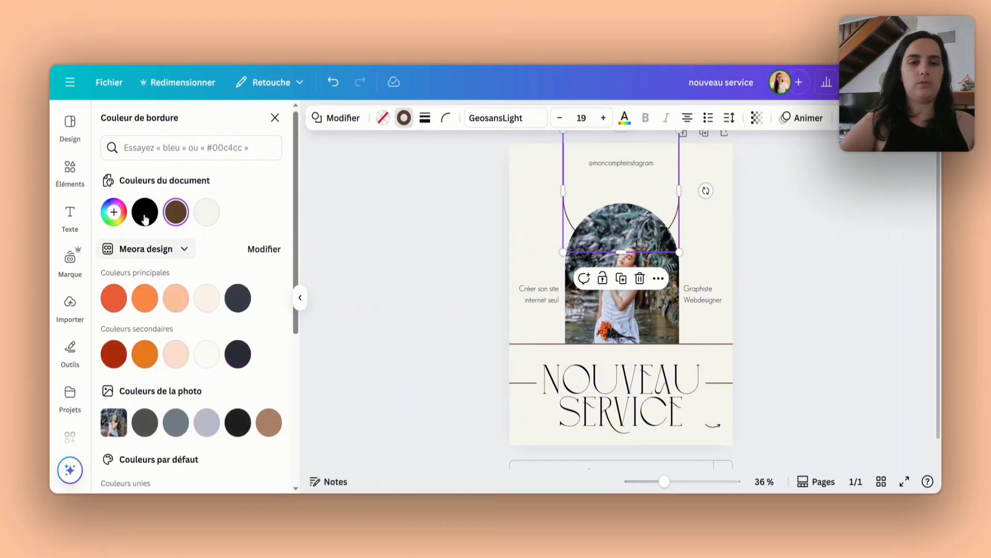
{"action": "left_click", "coordinate": [114, 211]}
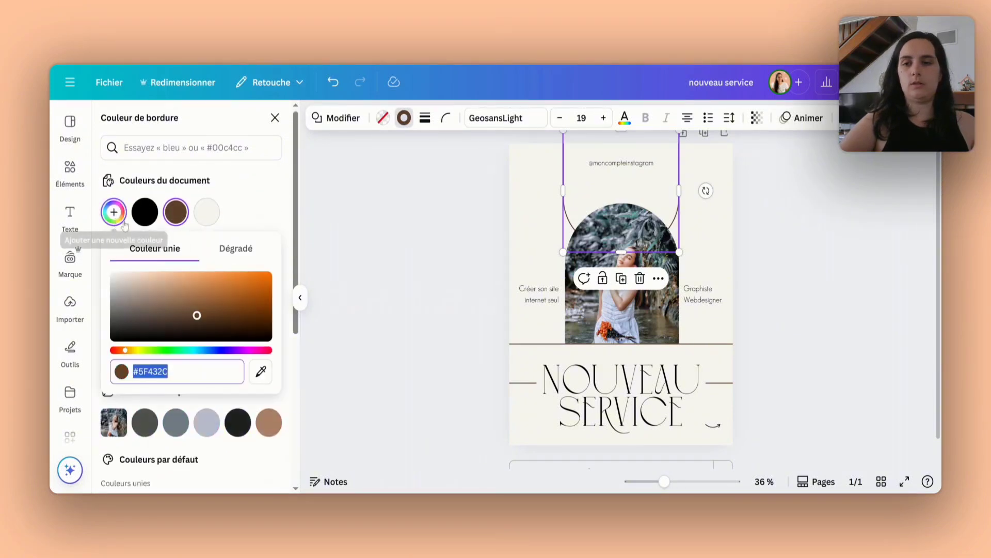
{"action": "left_click", "coordinate": [256, 350]}
{"action": "left_click", "coordinate": [219, 293]}
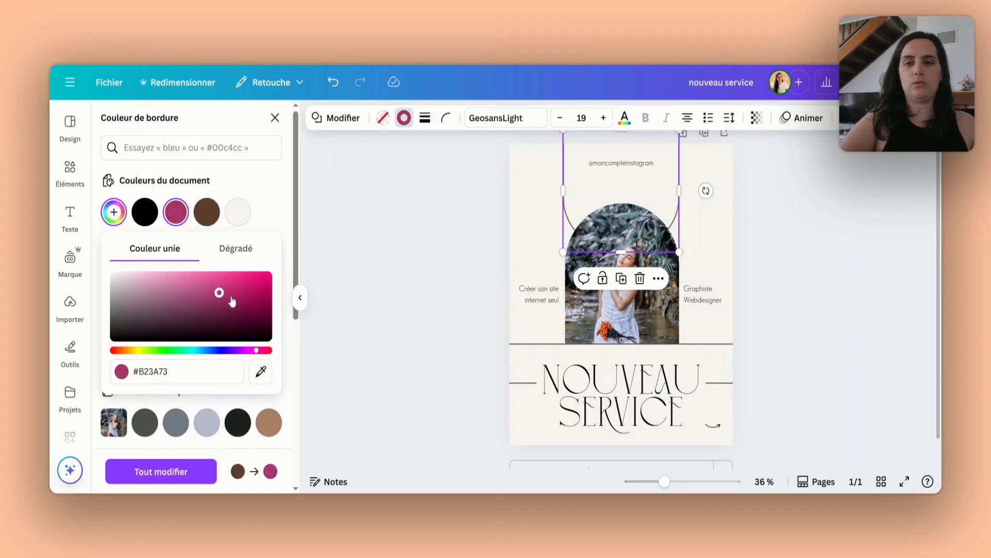
{"action": "left_click", "coordinate": [242, 297]}
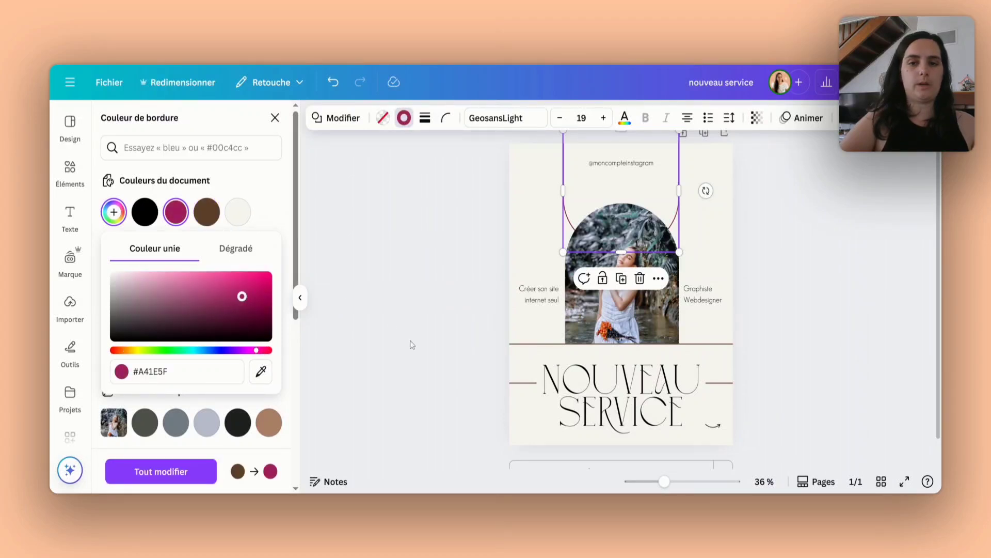
Step: Set the border of the rectangle behind the title to the same magenta as the U shape
{"action": "left_click", "coordinate": [511, 349]}
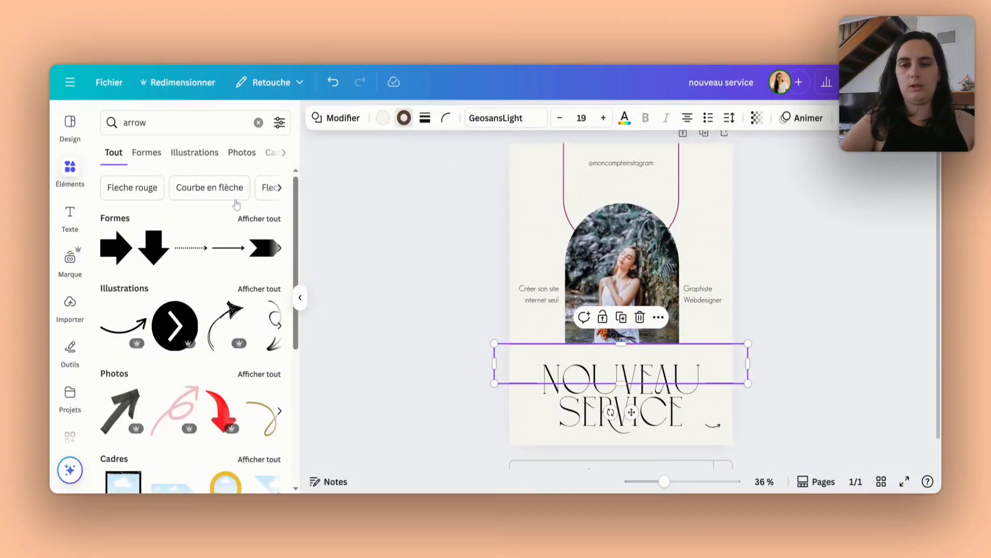
{"action": "left_click", "coordinate": [404, 118]}
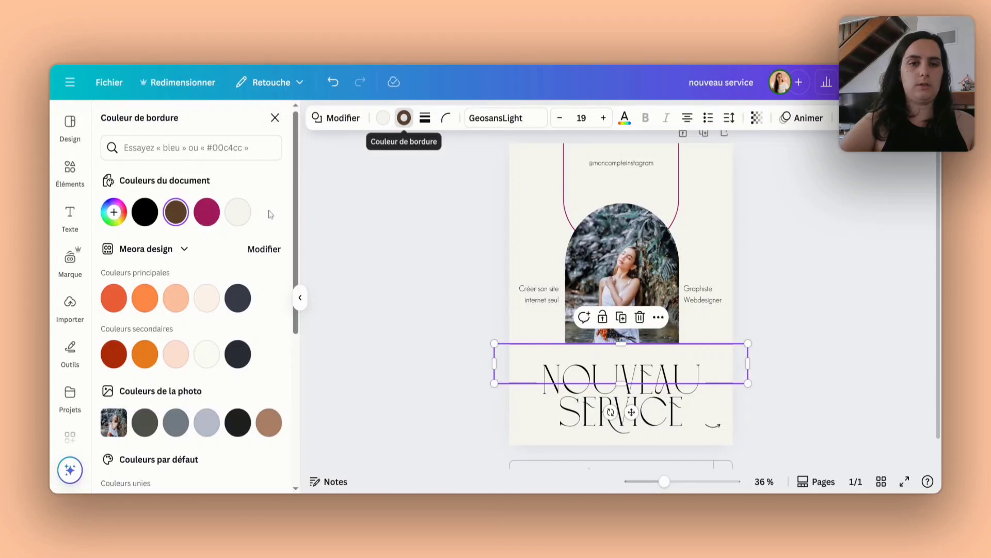
{"action": "left_click", "coordinate": [206, 211]}
{"action": "left_click", "coordinate": [460, 270]}
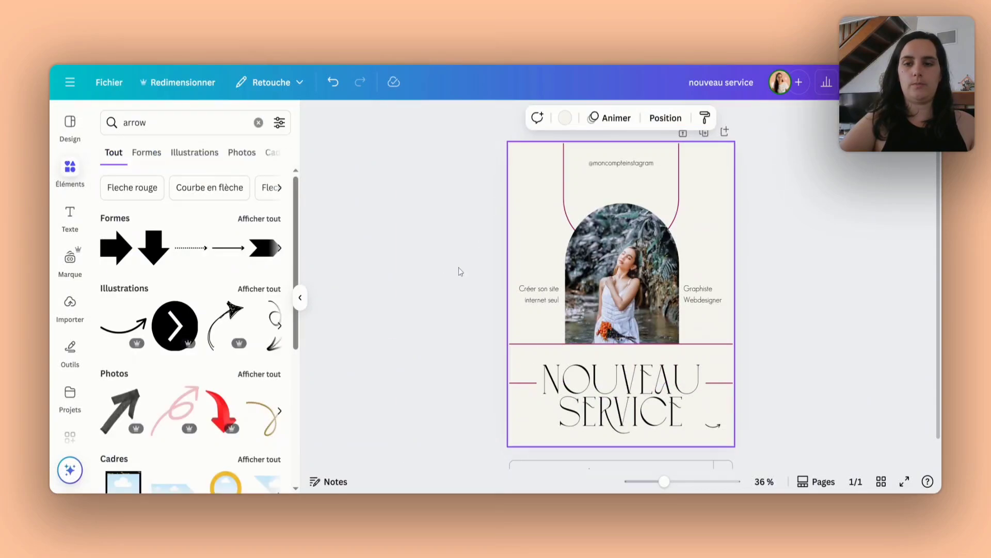
Step: Try magenta on the "Créer son site internet seul" text, and colour both side texts with the photo's slate grey
{"action": "left_click", "coordinate": [538, 294]}
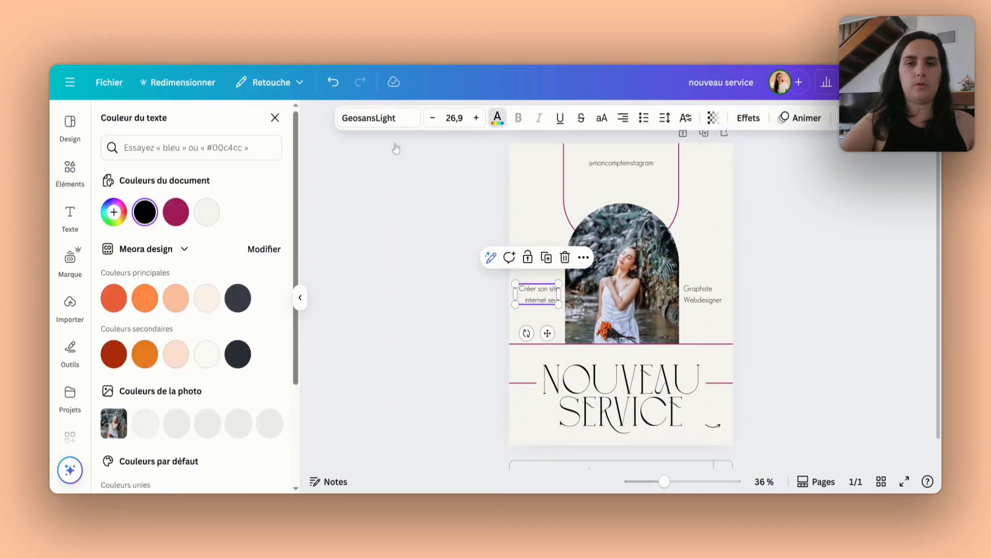
{"action": "left_click", "coordinate": [176, 212]}
{"action": "left_click", "coordinate": [701, 291]}
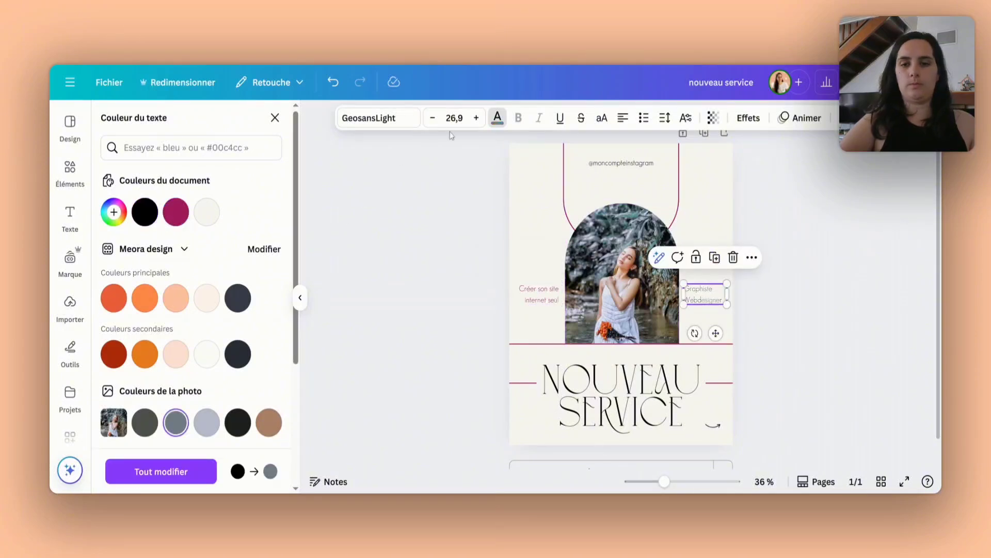
{"action": "left_click", "coordinate": [541, 292]}
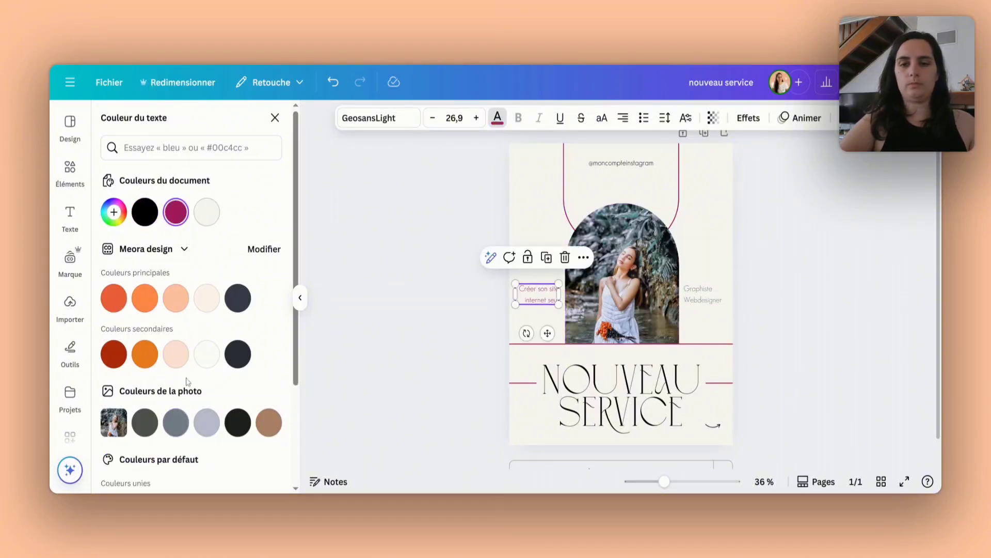
{"action": "left_click", "coordinate": [176, 422]}
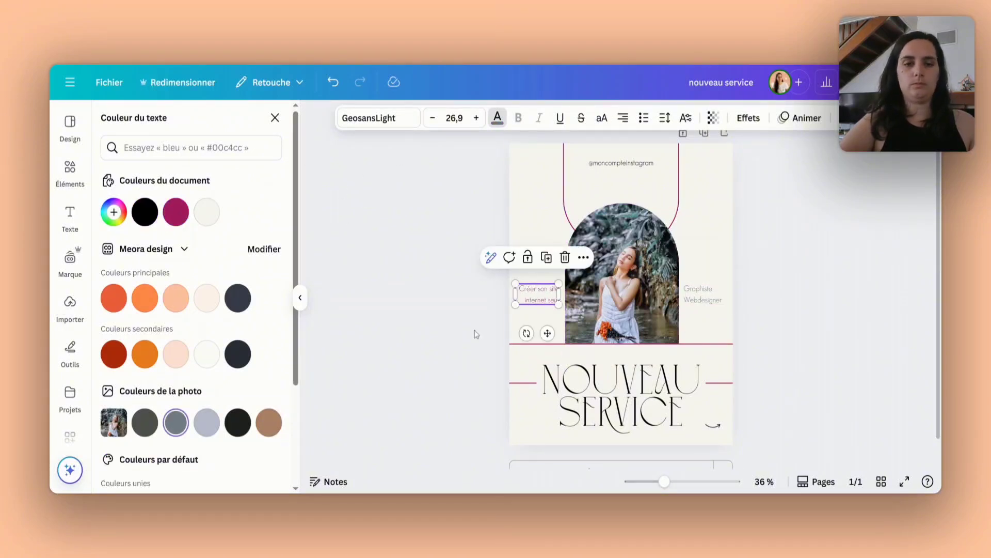
Step: Recolour the title band's border with the photo's light lavender grey and the U shape's outline with its slate grey
{"action": "left_click", "coordinate": [596, 358]}
{"action": "left_click", "coordinate": [209, 424]}
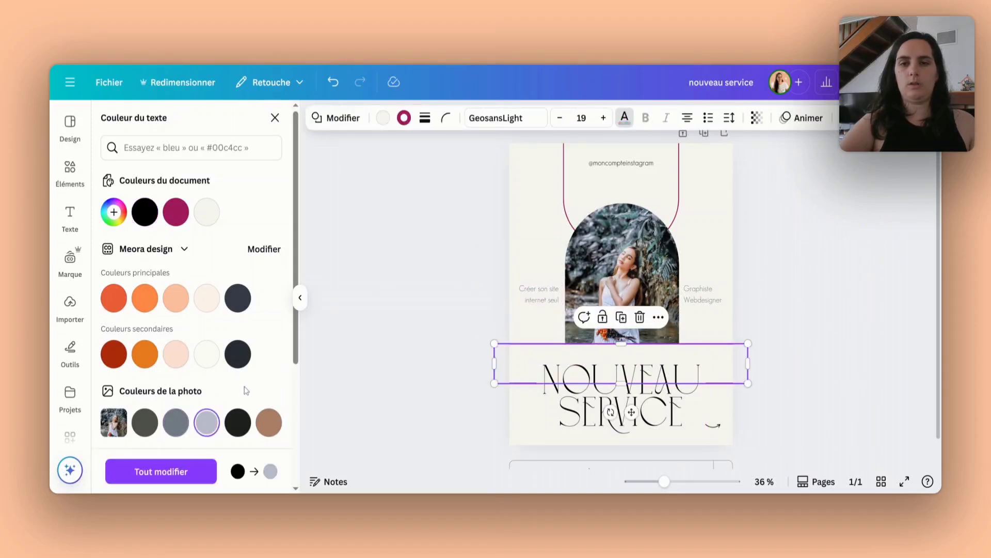
{"action": "left_click", "coordinate": [404, 118]}
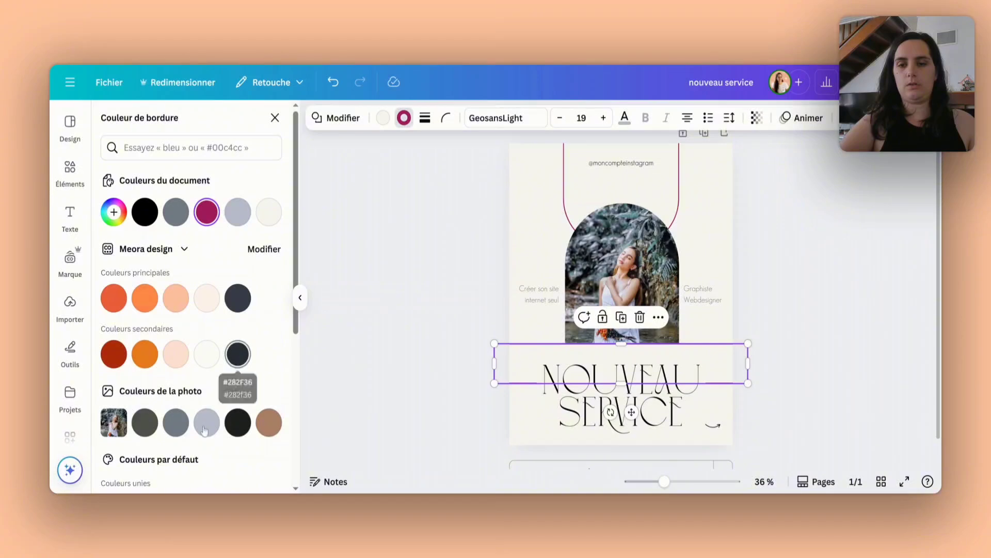
{"action": "left_click", "coordinate": [397, 267]}
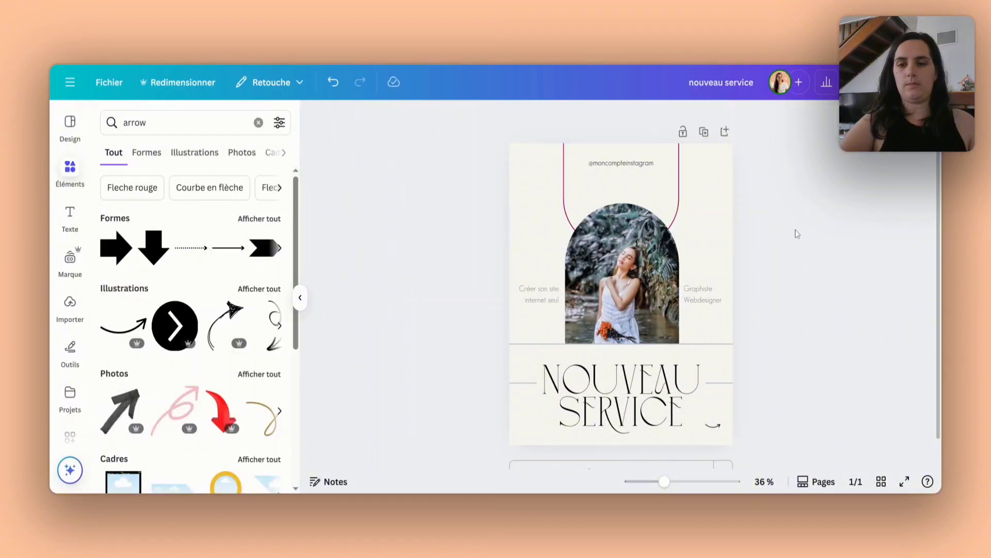
{"action": "left_click", "coordinate": [677, 189]}
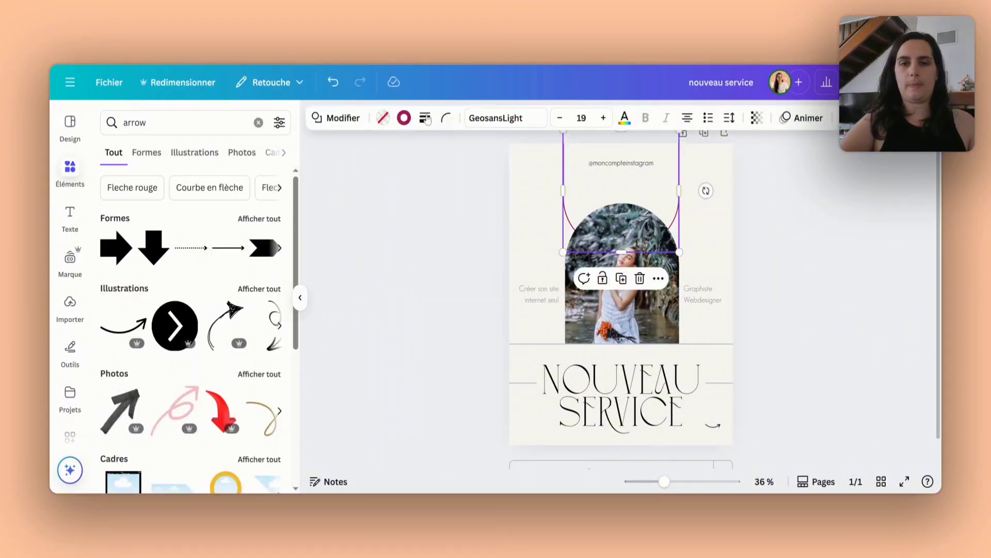
{"action": "left_click", "coordinate": [811, 243]}
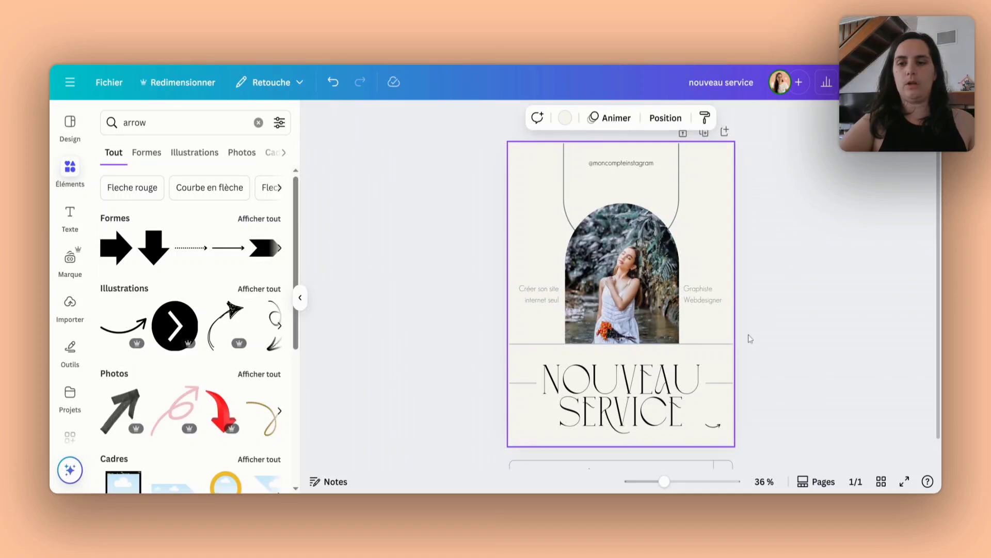
Step: Change the "NOUVEAU SERVICE" title's text colour to the document's slate grey
{"action": "left_click", "coordinate": [716, 361]}
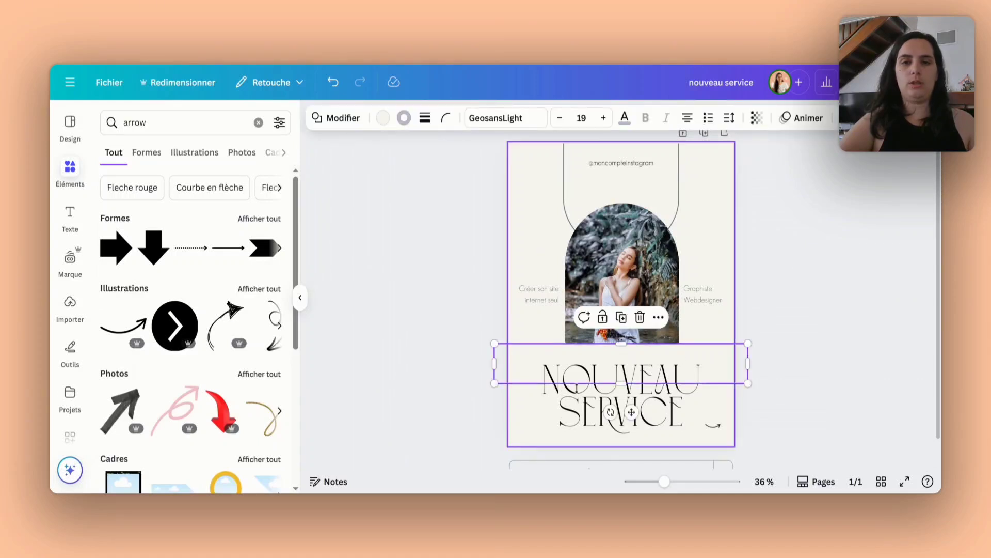
{"action": "left_click", "coordinate": [585, 413]}
{"action": "left_click", "coordinate": [497, 118]}
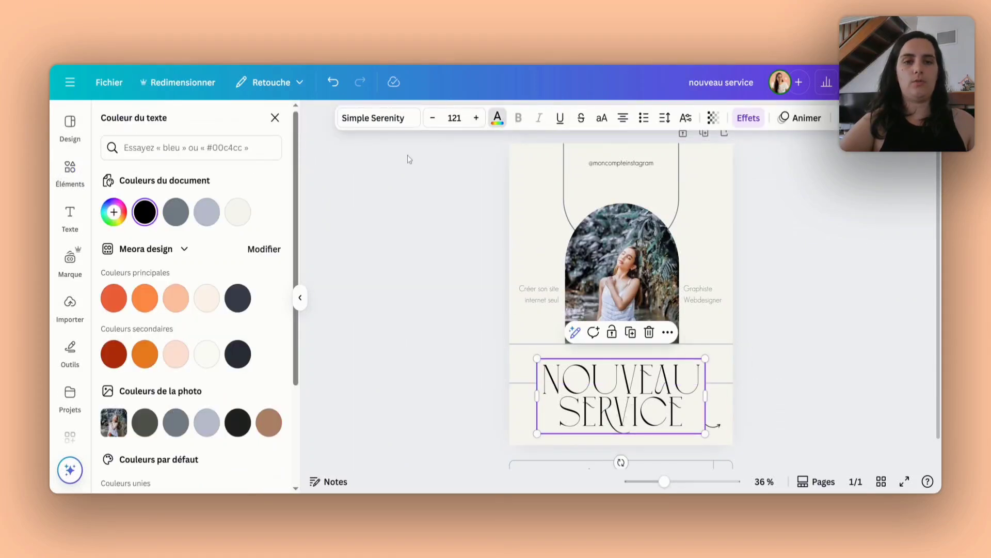
{"action": "left_click", "coordinate": [175, 217]}
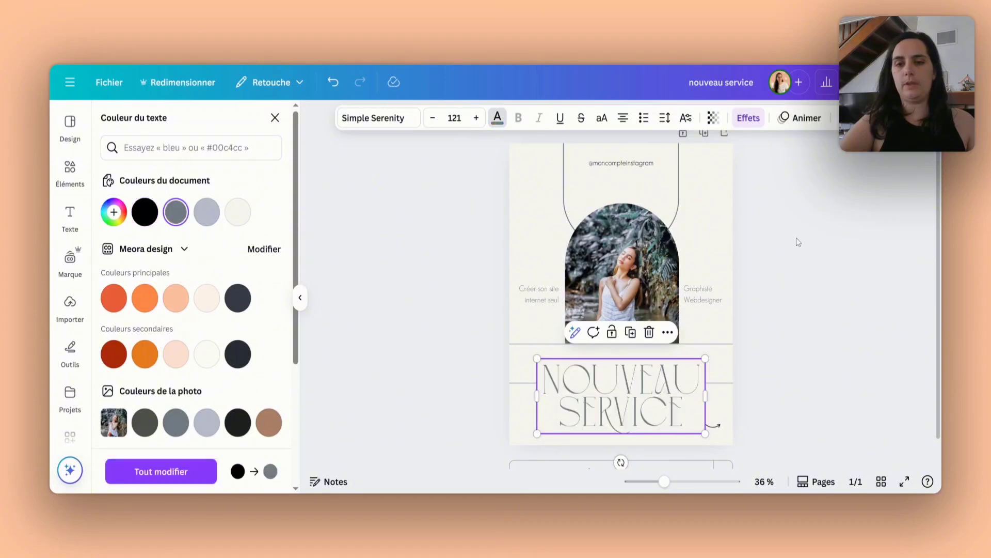
{"action": "left_click", "coordinate": [798, 239]}
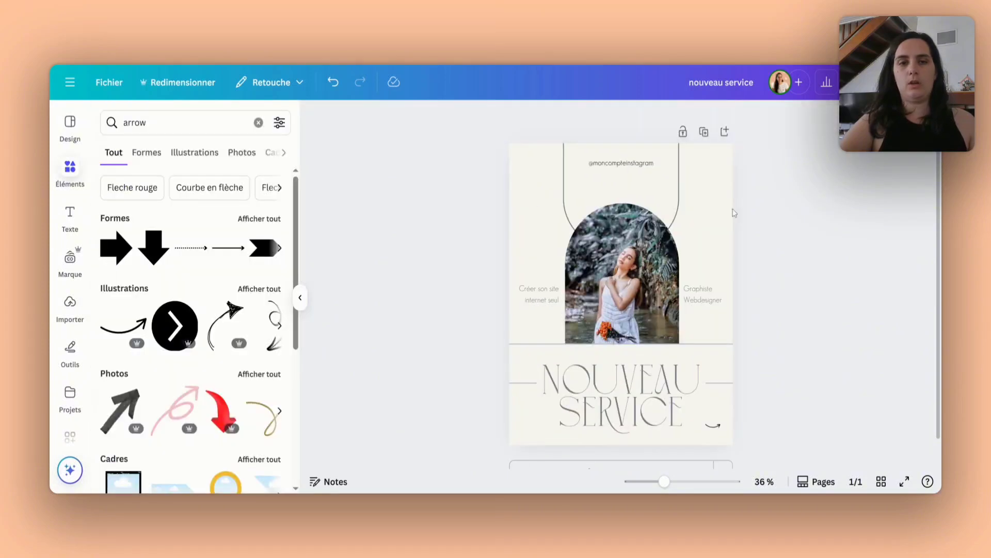
Step: Undo all the colour trials on the title, side texts, title band and U shape, back to the brown outlines and black texts
{"action": "left_click", "coordinate": [330, 83]}
{"action": "left_click", "coordinate": [330, 84]}
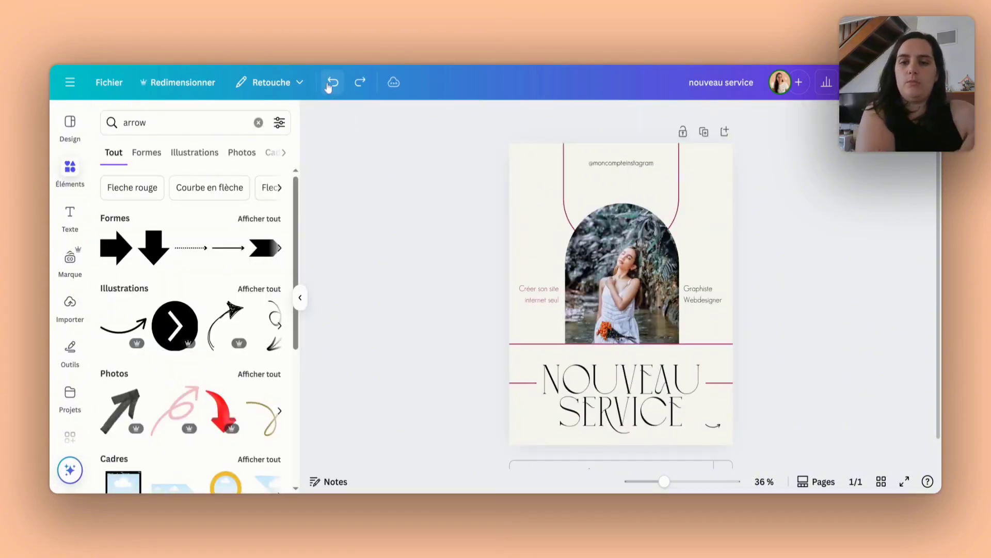
{"action": "left_click", "coordinate": [330, 84]}
{"action": "left_click", "coordinate": [330, 84]}
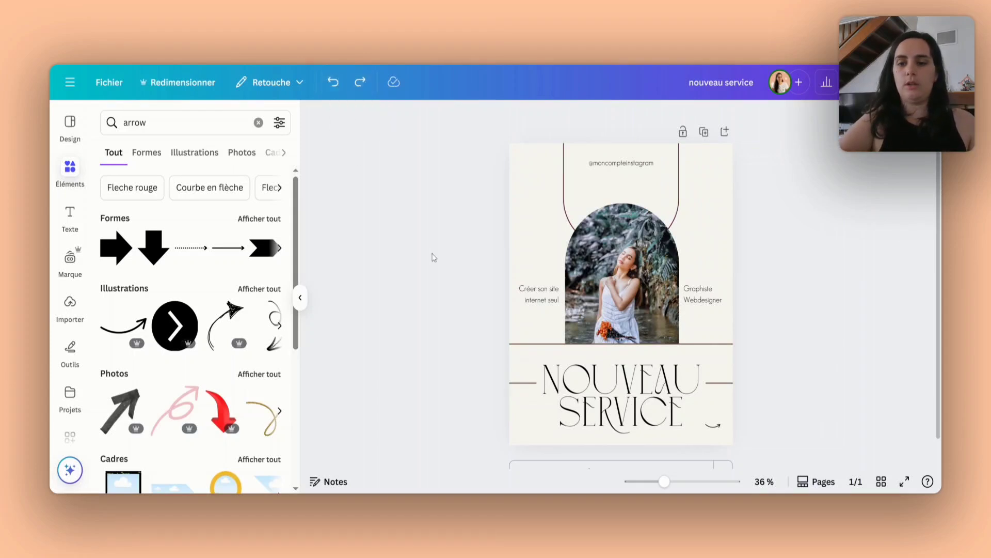
{"action": "scroll", "coordinate": [847, 308], "scroll_direction": "down", "scroll_amount": 2}
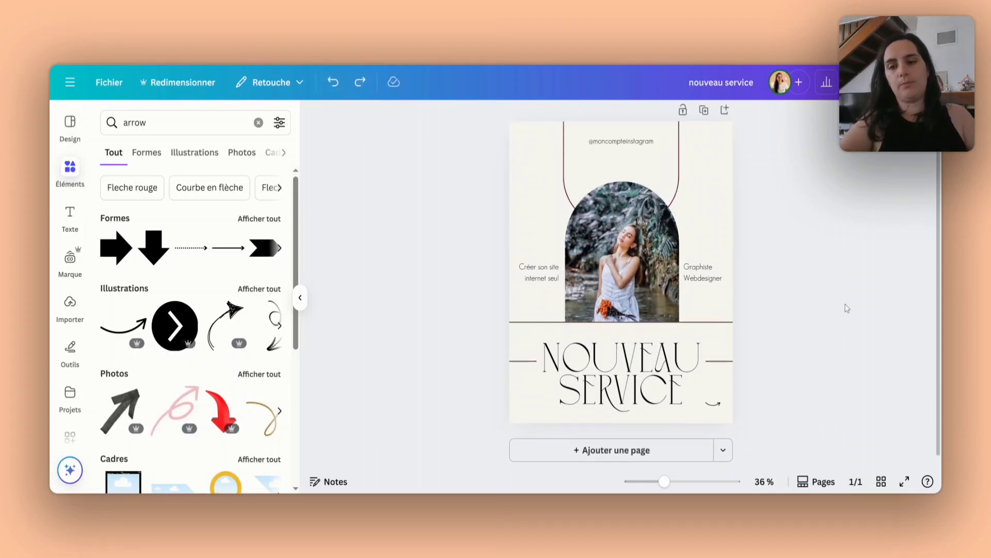